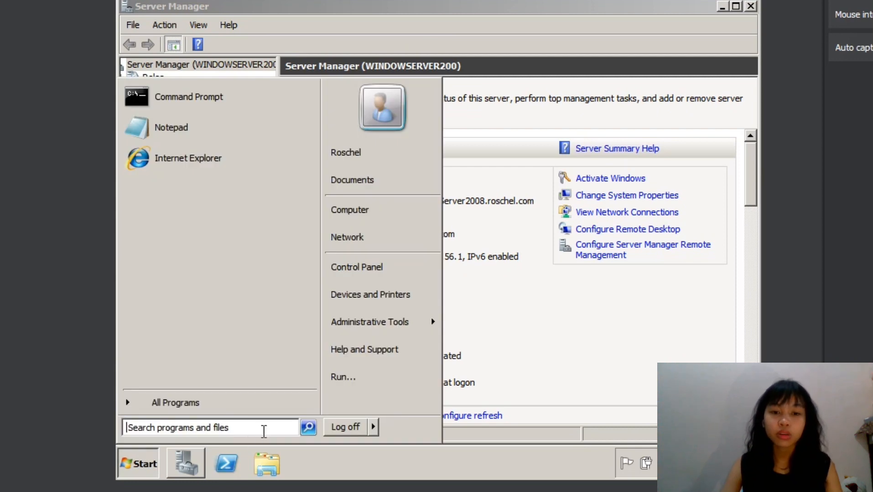
- Open Active Directory Users and Computers and show the contents of the domain's Users container
left_click(387, 322)
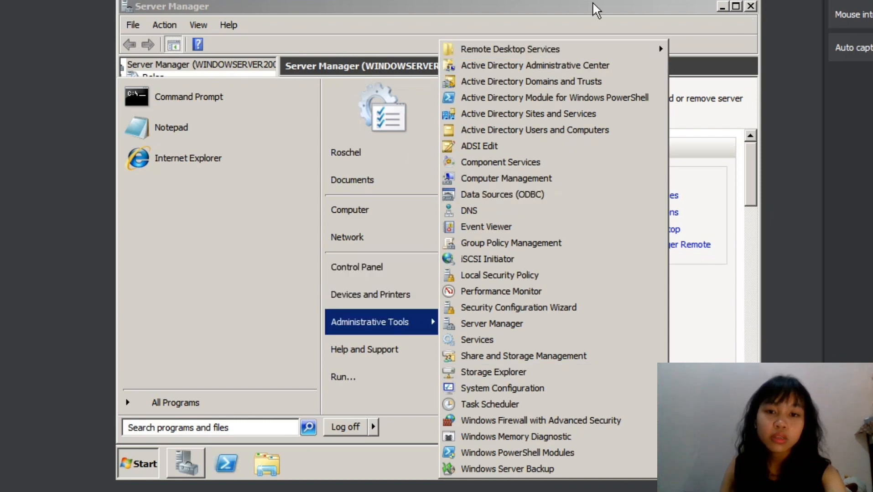
left_click(558, 130)
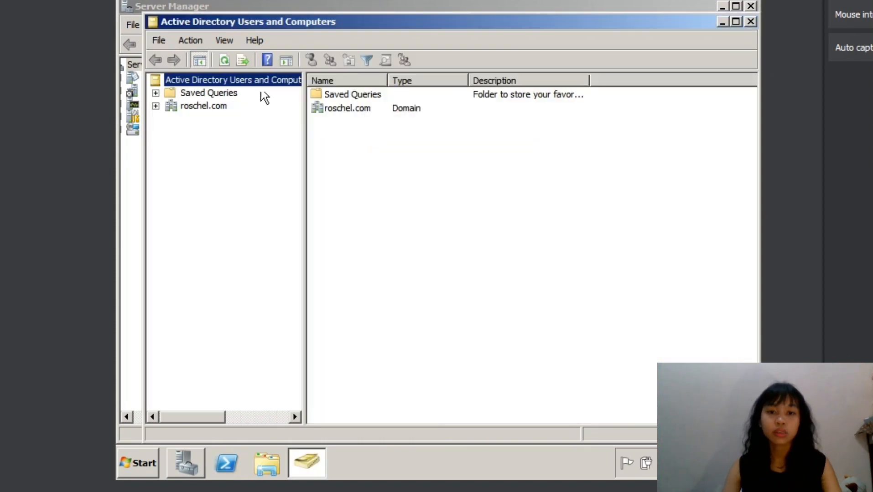
double_click(319, 108)
double_click(348, 163)
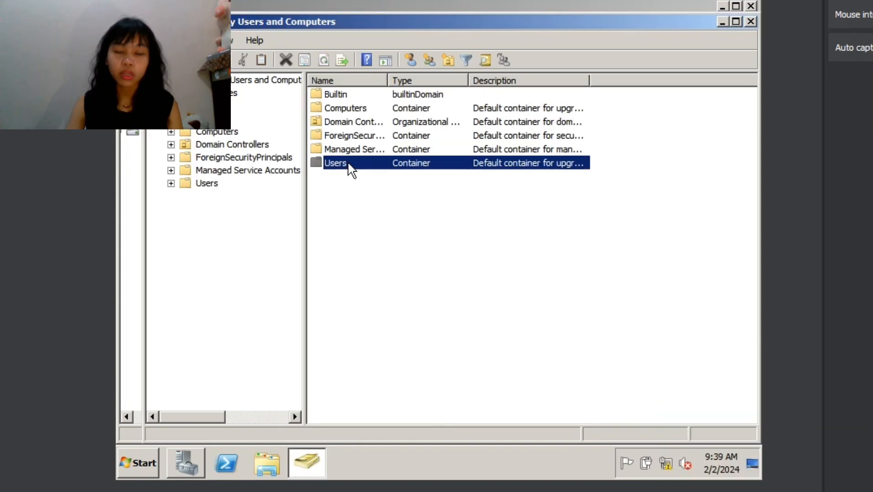
right_click(666, 245)
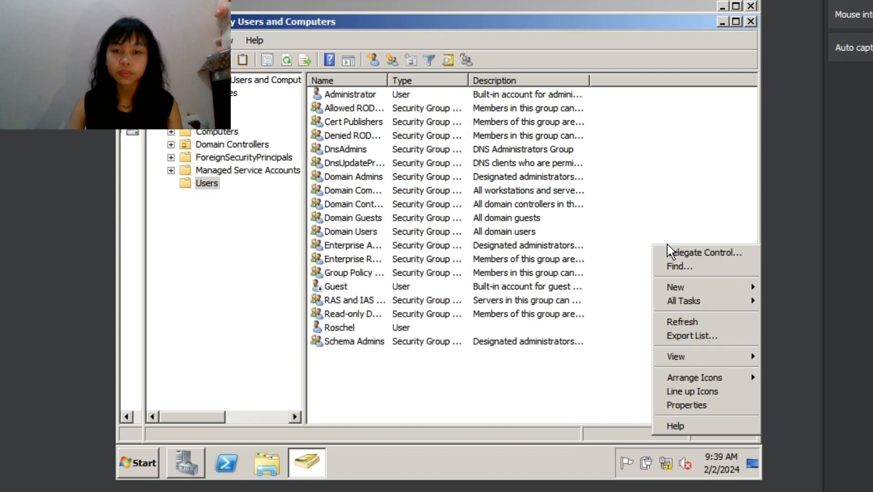
double_click(483, 328)
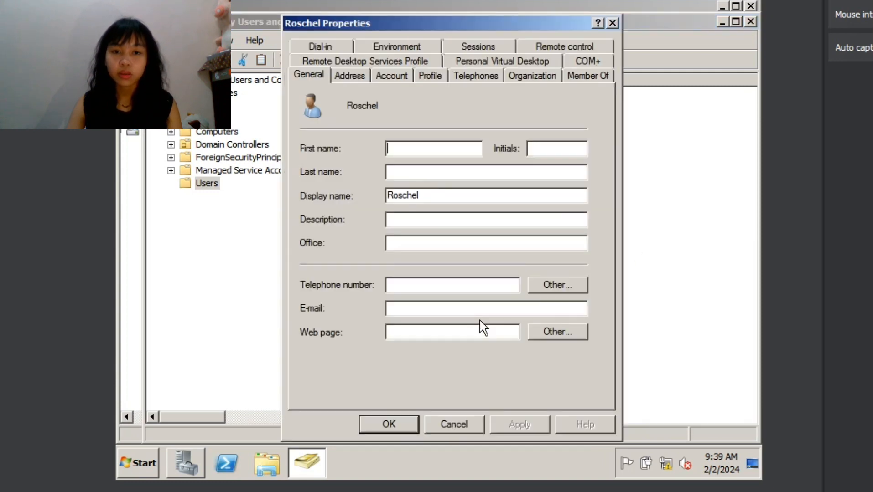
left_click(612, 21)
- Start a new user in the Users container and fill in the first name, initials and last name
right_click(616, 233)
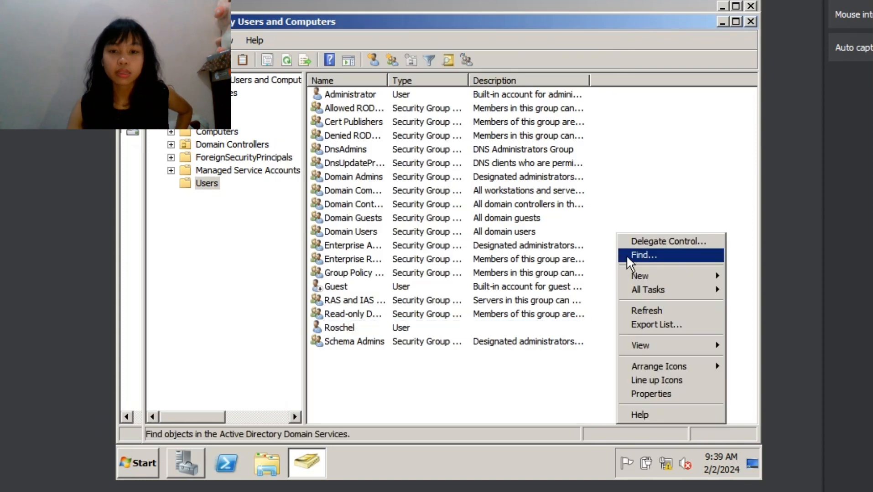
mouse_move(656, 279)
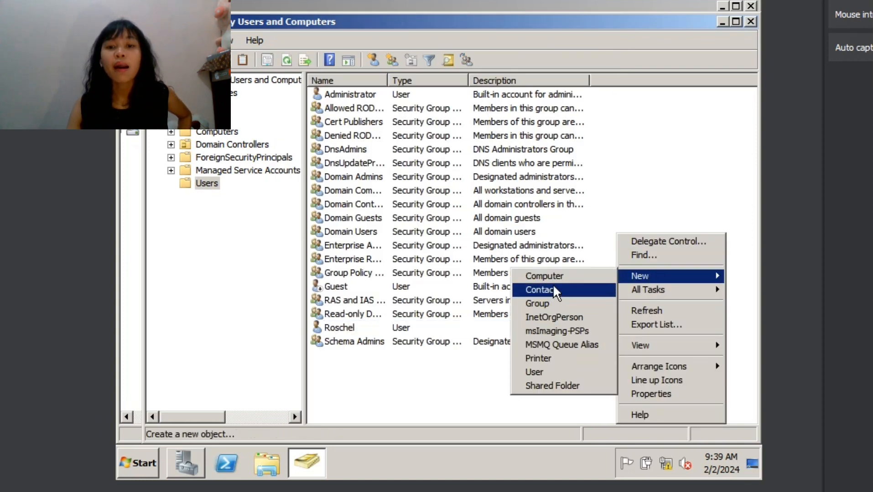
left_click(534, 371)
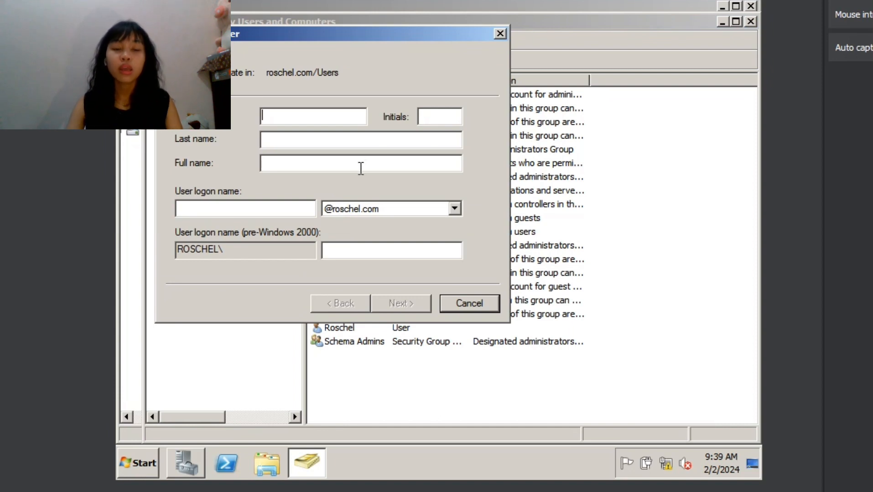
type("roschel")
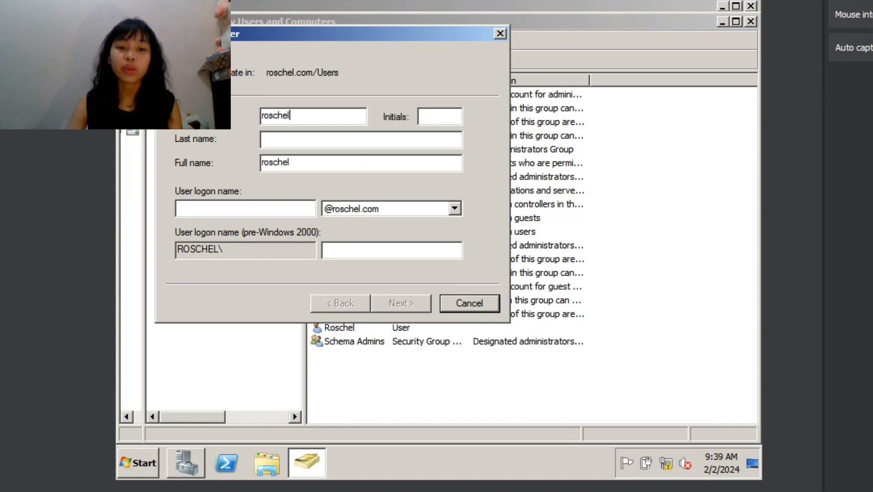
type(" mae")
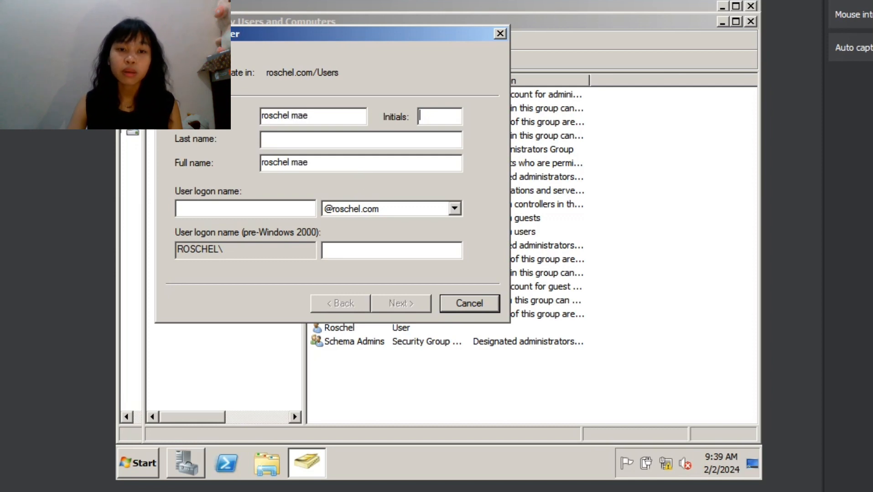
type(" e. anoos")
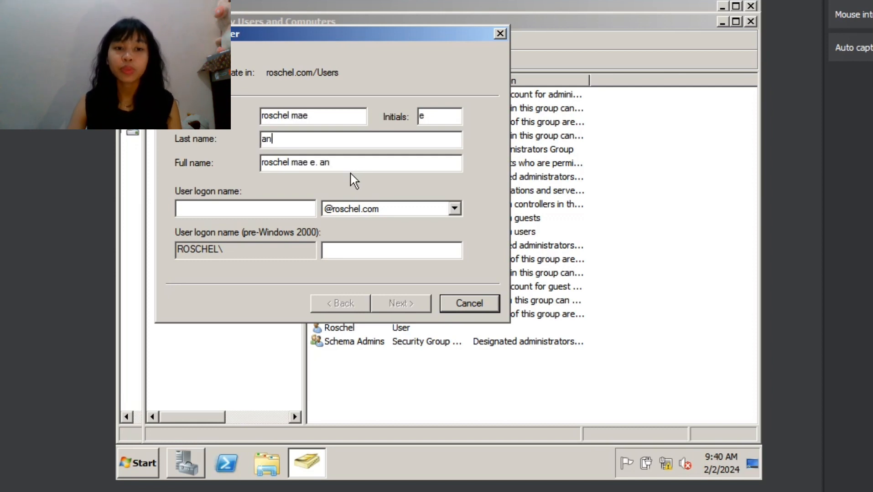
- Try to continue with the person's first name as the user logon name, and cancel the new user
key("Tab")
key("Tab")
type("roschel")
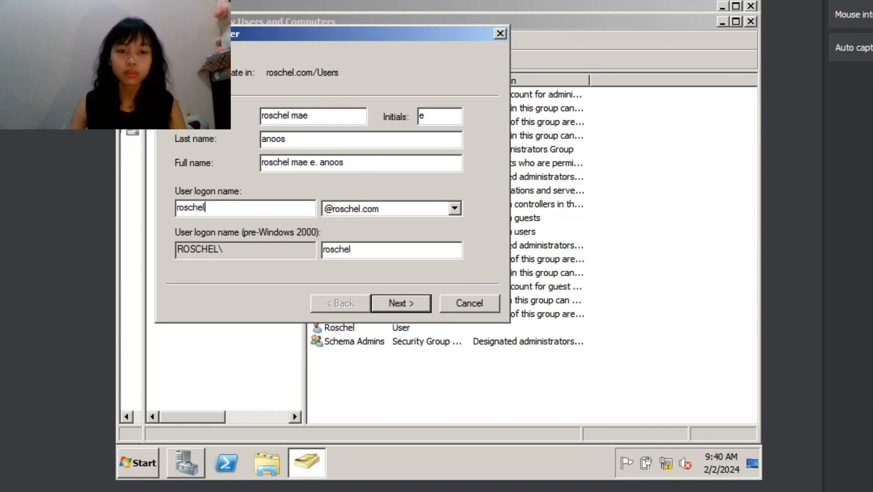
key("Return")
key("Return")
key("Return")
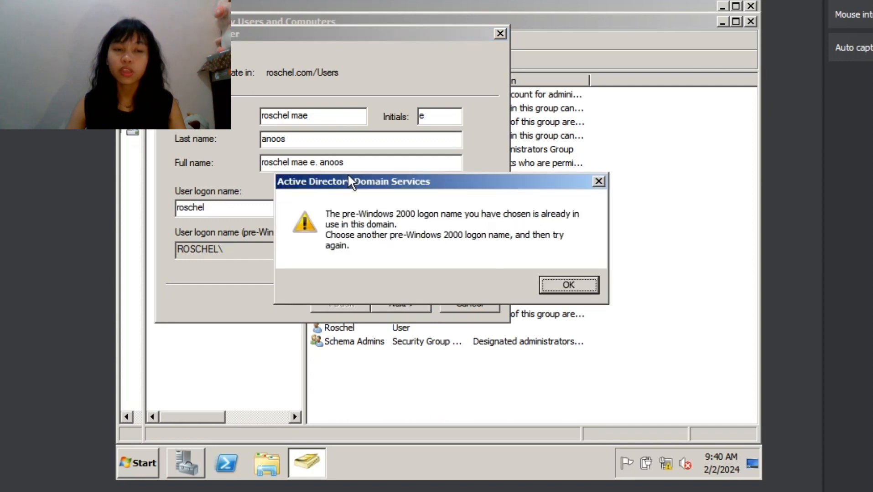
left_click(587, 285)
left_click(468, 303)
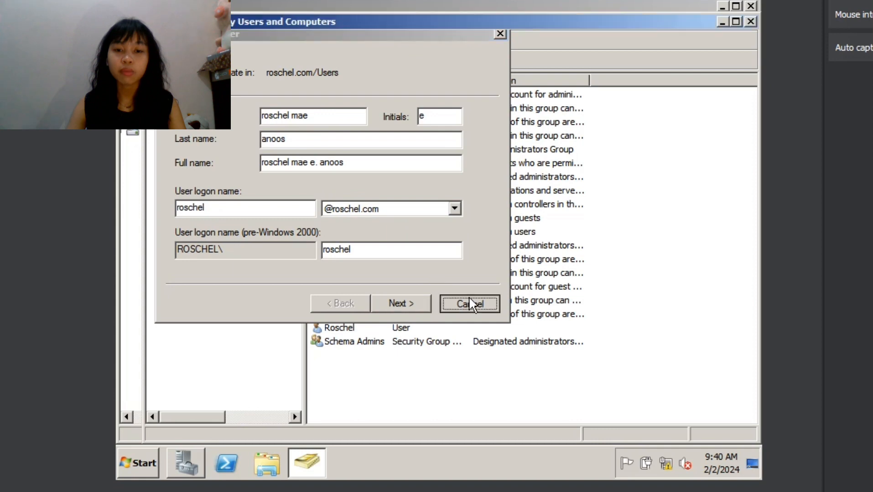
left_click(396, 341)
left_click(403, 319)
double_click(400, 326)
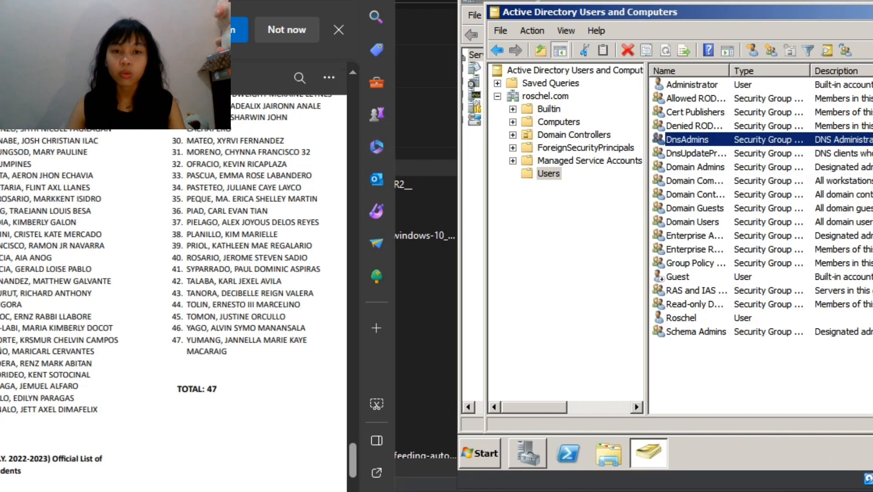
- Consult the BSIT-S-1A enrolled student list and start a new user in the Users container
scroll(173, 292, "up", 4)
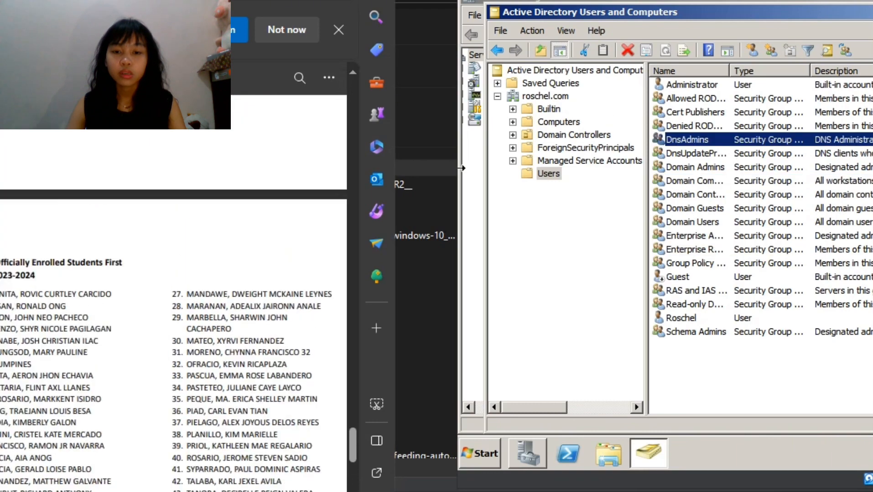
scroll(174, 292, "up", 3)
scroll(173, 292, "down", 10)
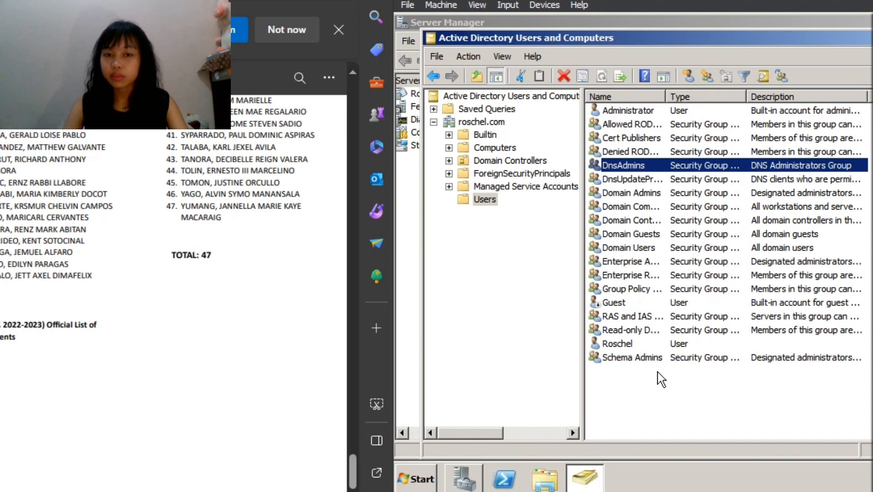
right_click(657, 372)
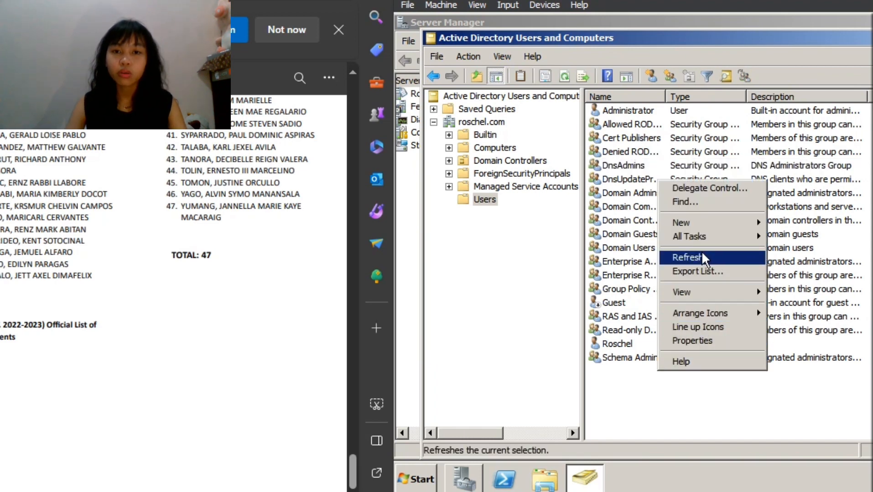
mouse_move(705, 294)
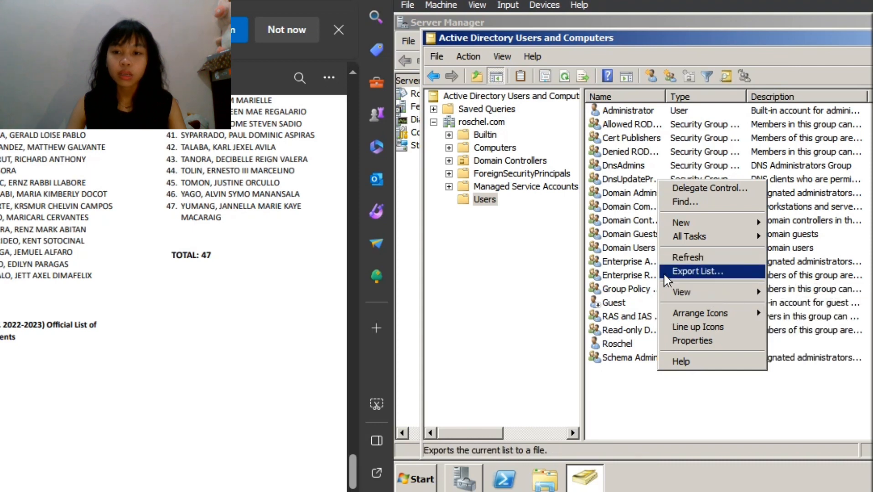
mouse_move(714, 224)
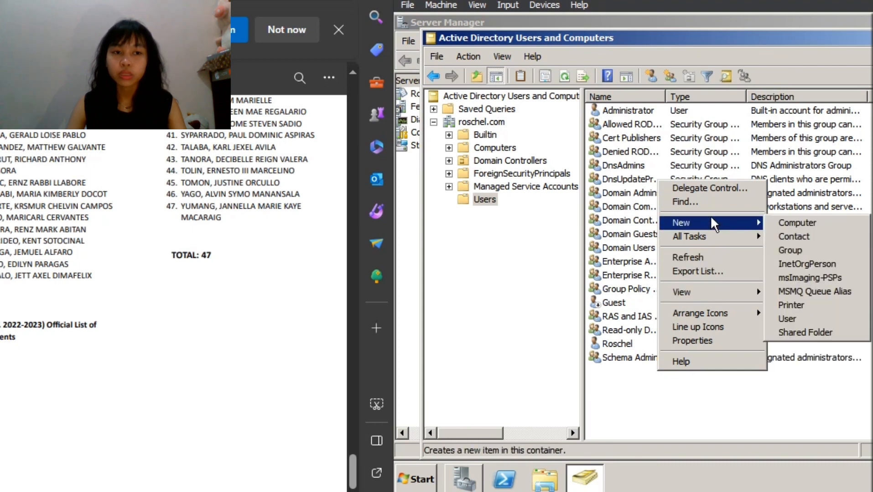
left_click(796, 320)
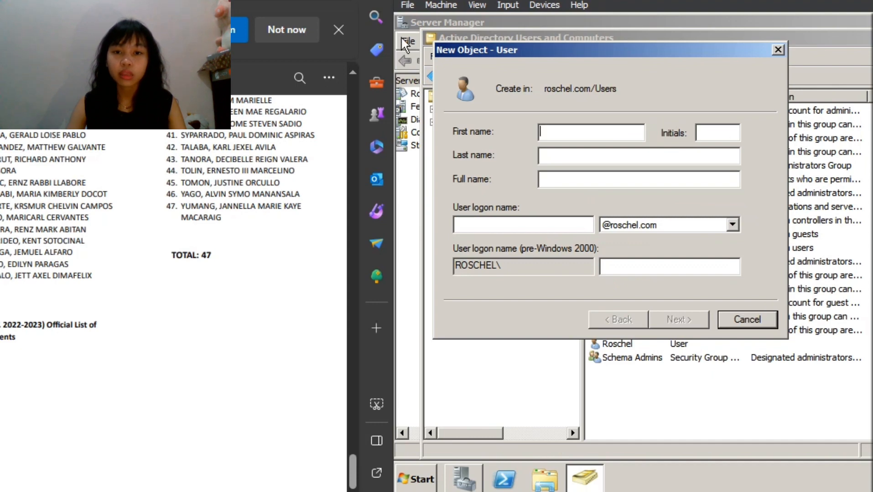
- Fill in the first listed student's name and middle initial, use the first name as the logon name, and continue to the password page
scroll(173, 274, "up", 5)
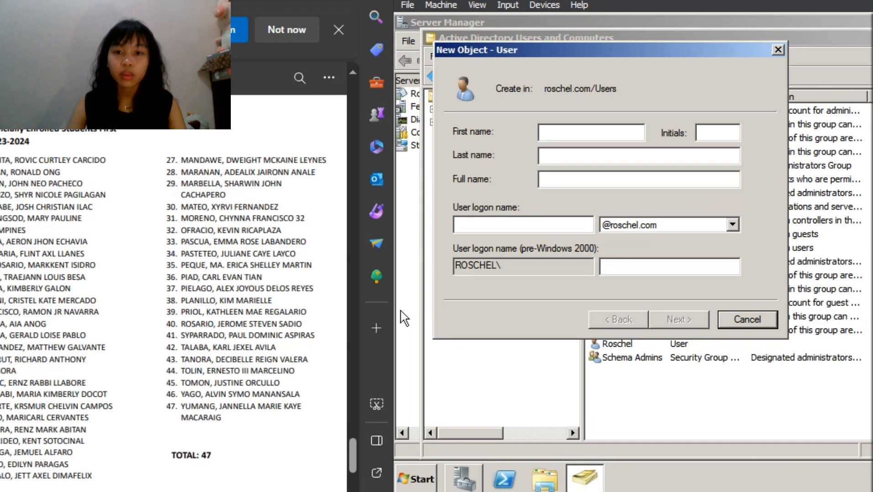
type("Rovic")
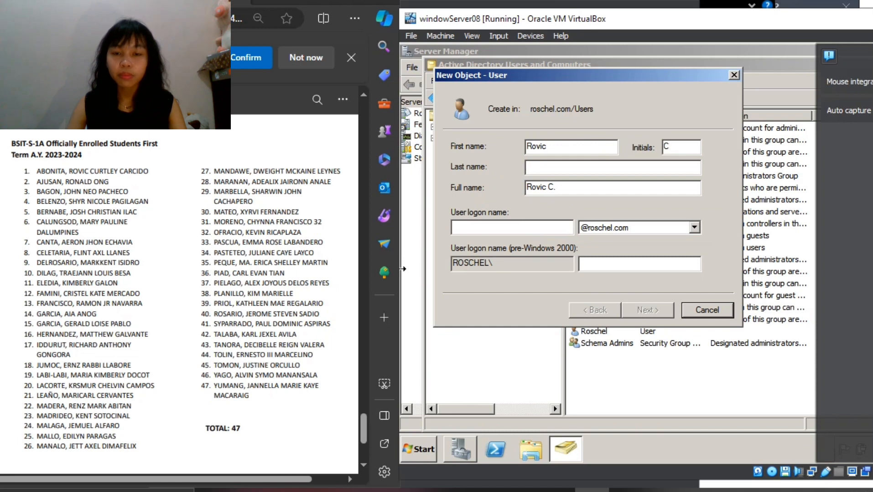
key("BackSpace")
type("onita")
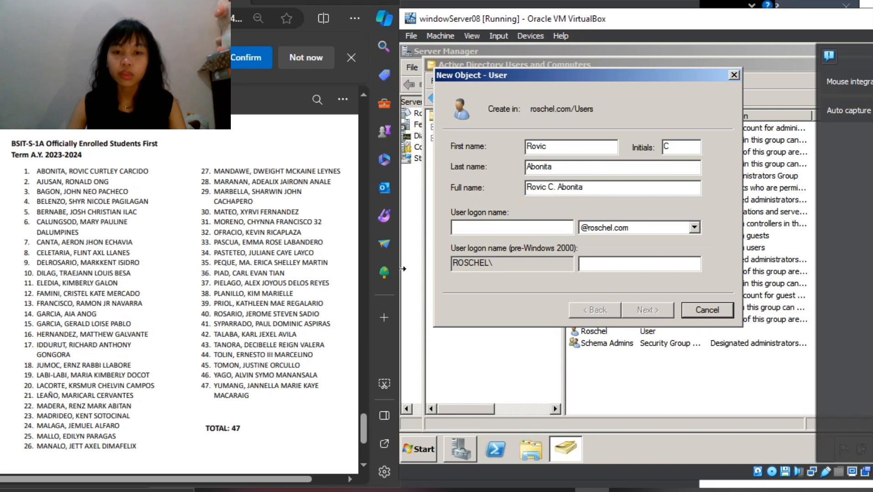
key("Tab")
key("Tab")
type("Rovic")
key("Return")
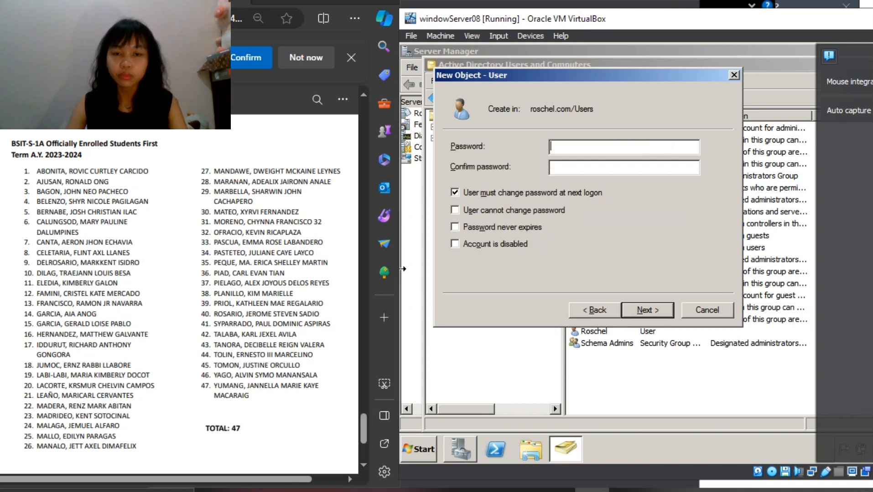
- Enter and confirm the account password for the new user
key("Caps_Lock")
type("●●●●●●●●●")
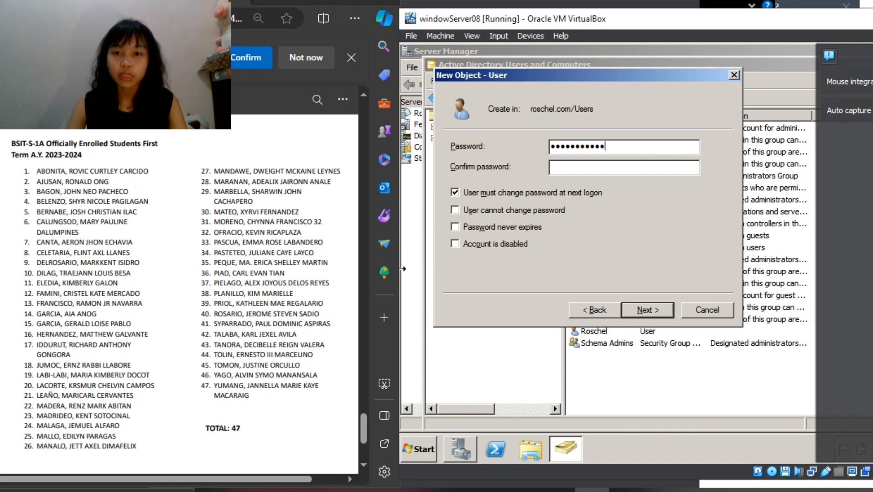
type("●●●●●●●●●●")
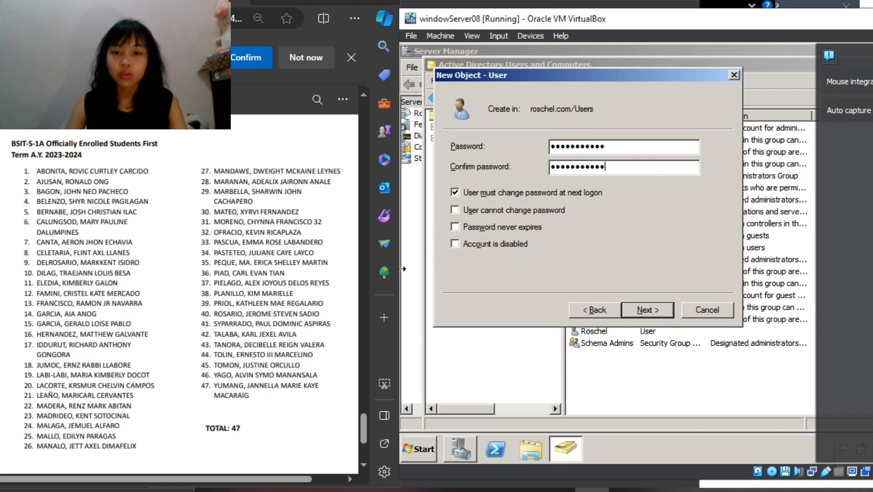
- Turn off the password change at next logon, enable User cannot change password and Password never expires, and create the user
left_click(475, 193)
left_click(454, 210)
left_click(455, 227)
left_click(643, 312)
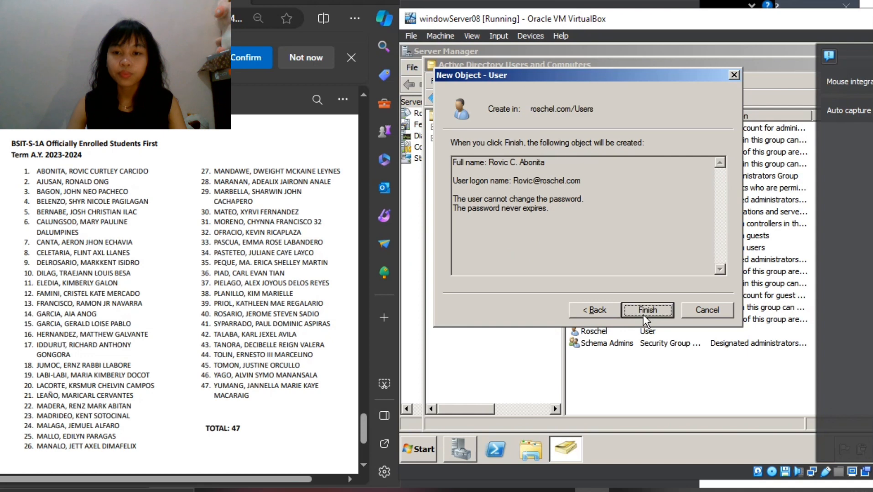
left_click(648, 309)
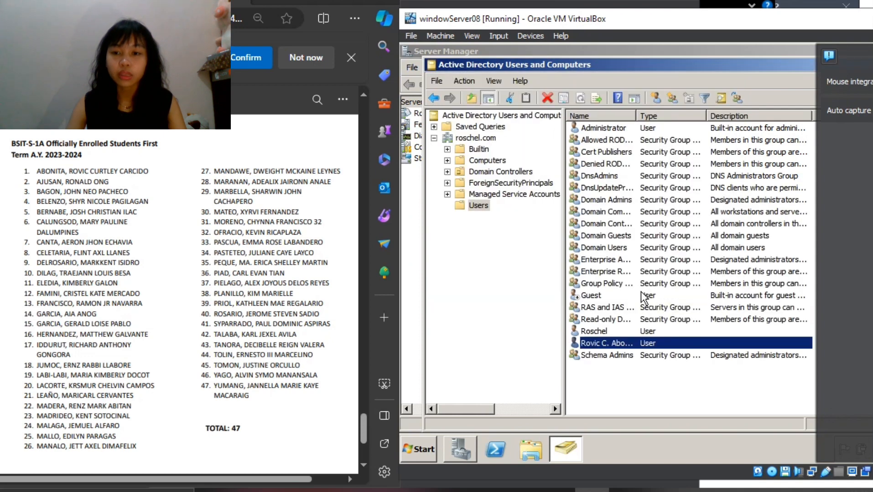
- Start another new user in the Users container and fill in the second listed student's first name, middle initial and last name
right_click(671, 381)
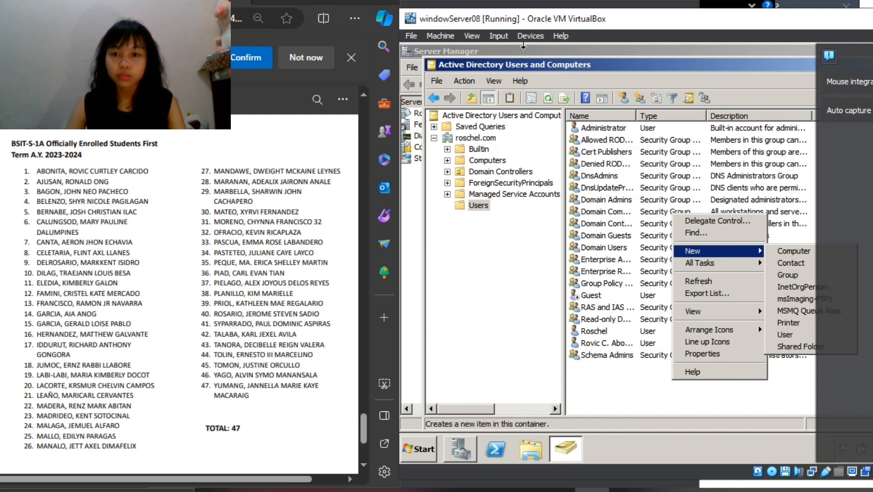
left_click_drag(616, 19, 724, 23)
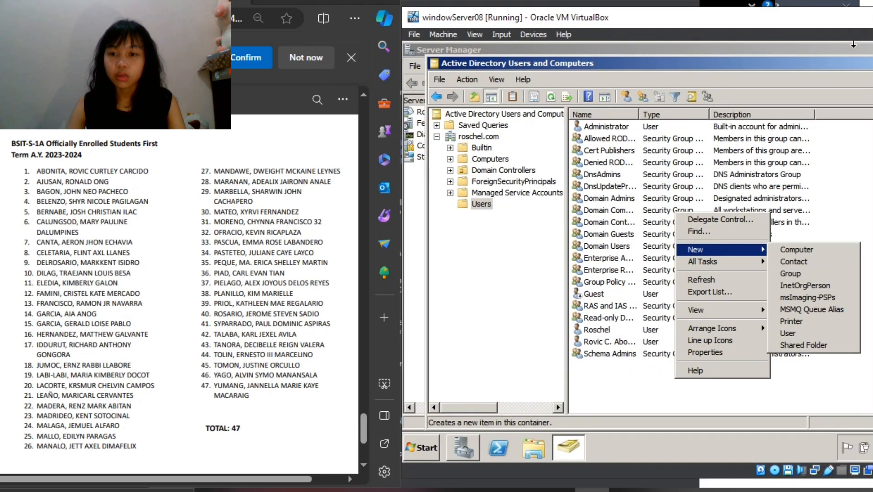
left_click_drag(688, 8, 686, 0)
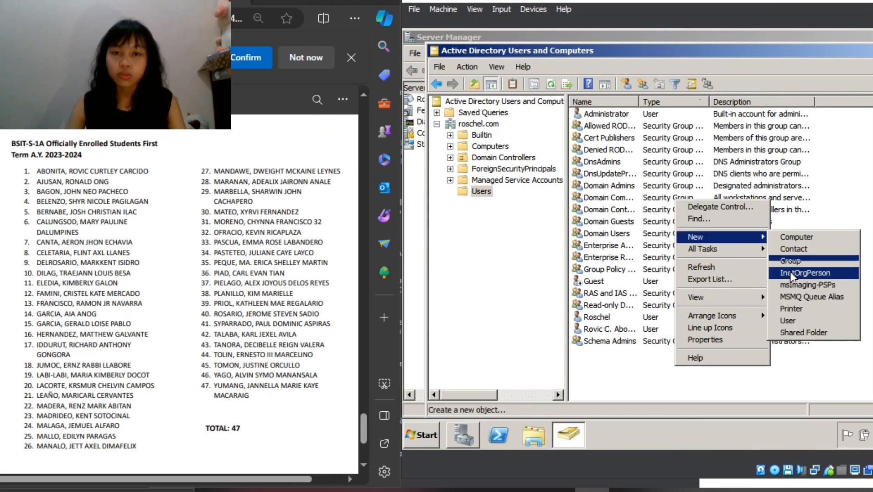
left_click(805, 322)
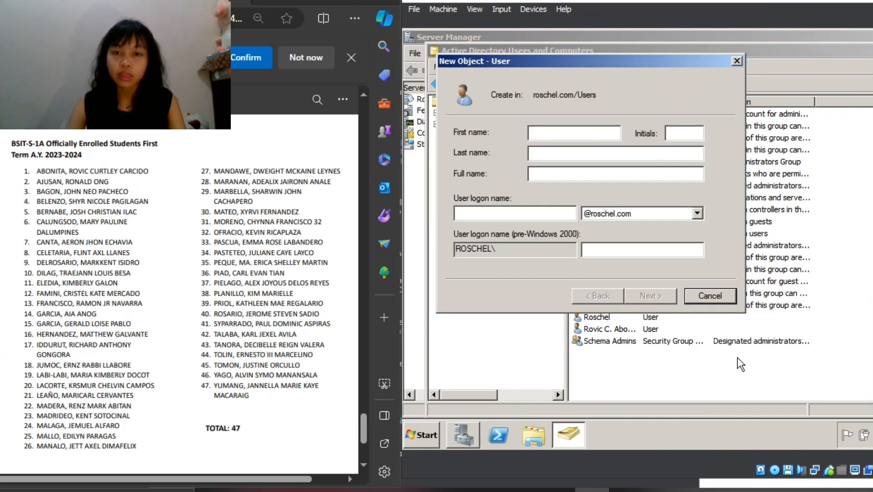
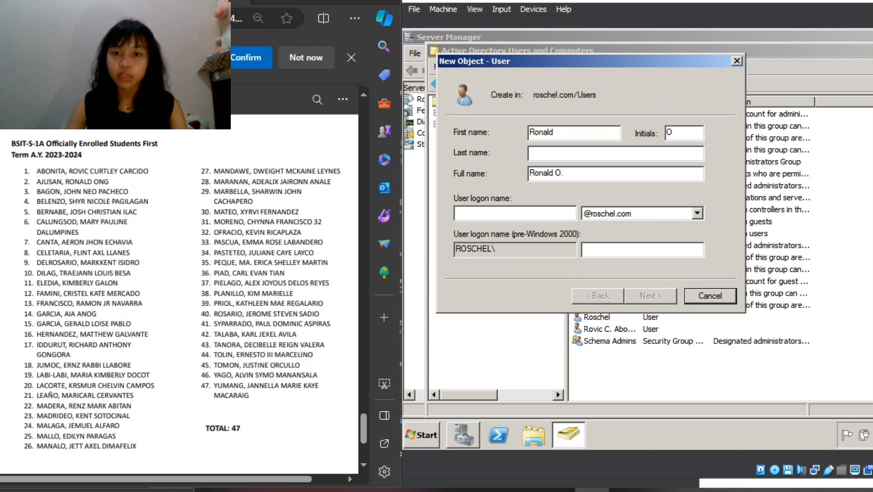
left_click(530, 153)
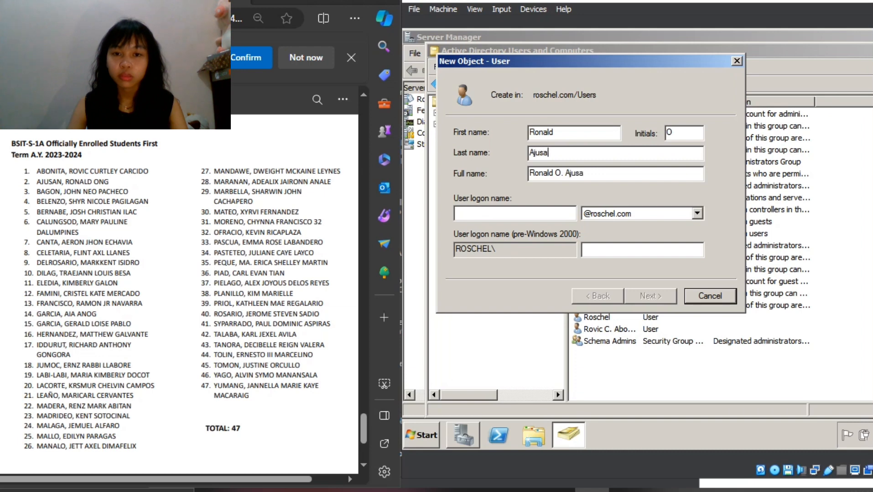
- Use the second student's first name as the logon name and continue to the password page
key("Tab")
key("Tab")
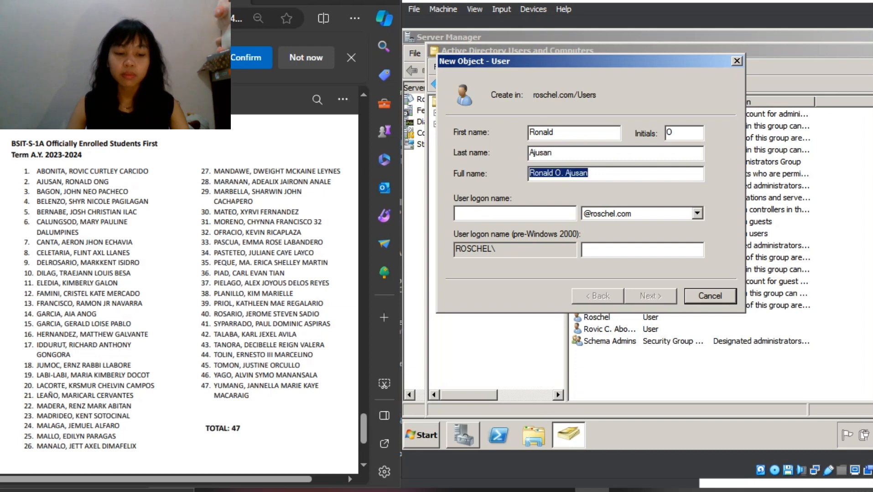
type("Romn")
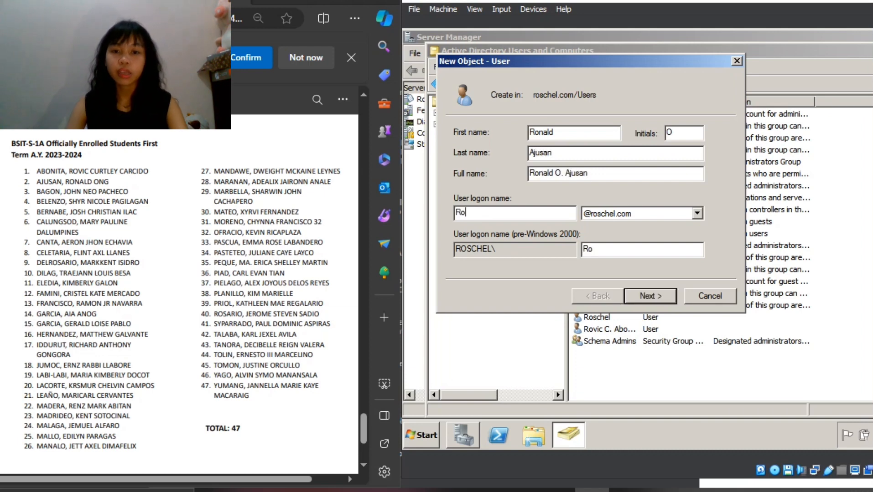
key("BackSpace")
key("BackSpace")
type("nald")
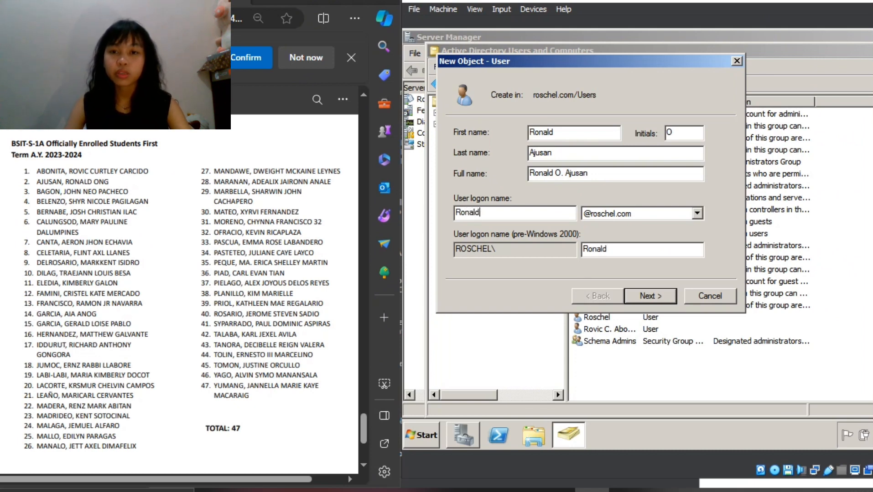
key("Return")
- Enter and confirm the account password for the second student's account
type("P")
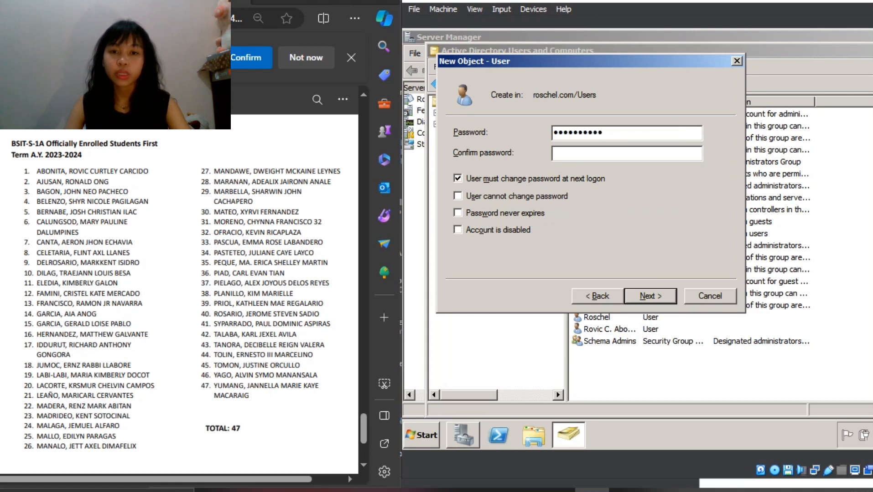
key("Tab")
type("P")
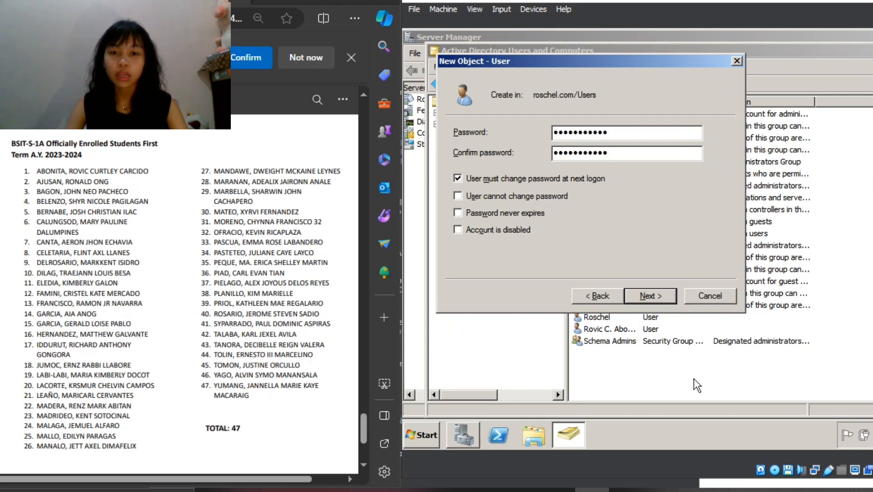
- Turn off the password change at next logon, enable User cannot change password and Password never expires, and create the second student's account
left_click(480, 180)
left_click(468, 196)
left_click(506, 213)
left_click(647, 301)
left_click(646, 300)
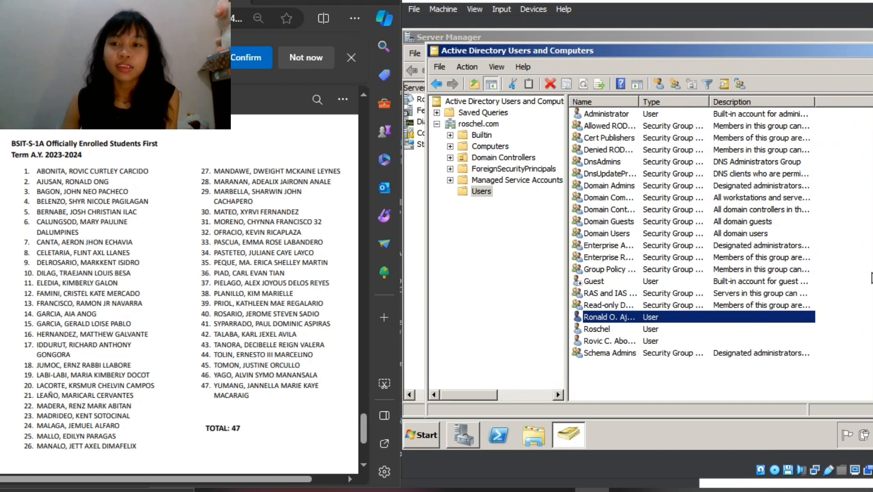
- Start a new user for the third listed student with the first name as logon name, and continue to the password page
left_click(871, 278)
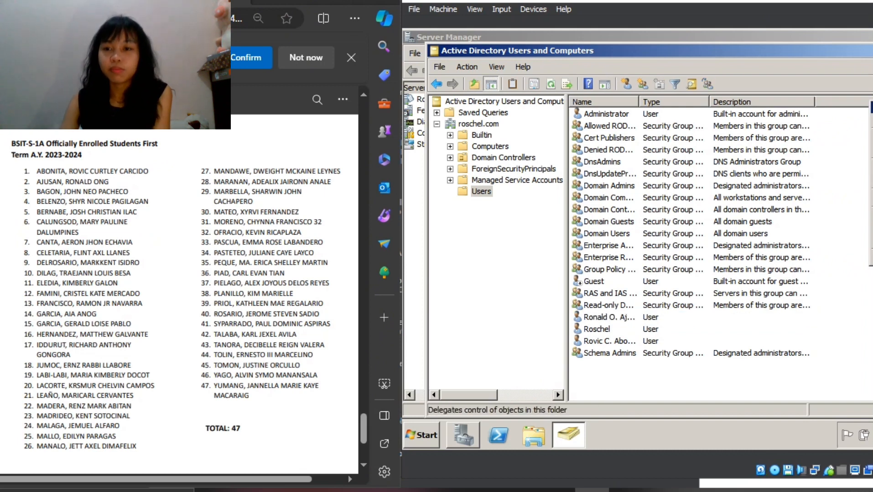
mouse_move(871, 137)
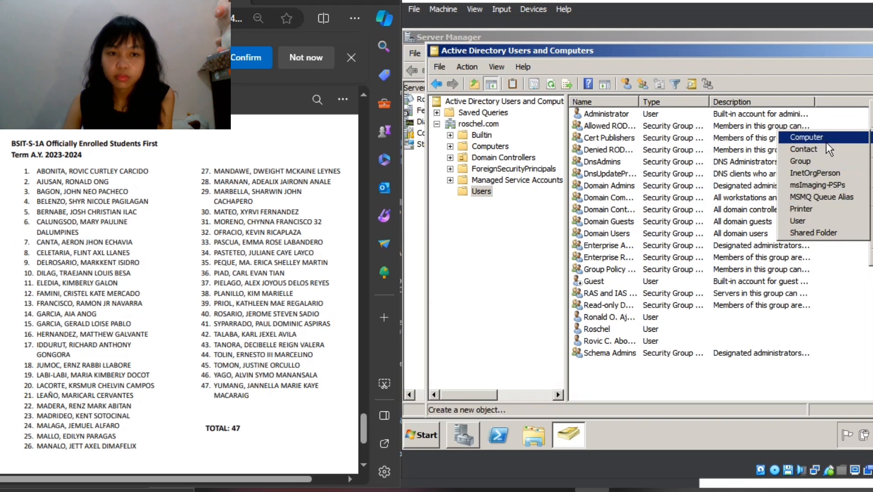
left_click(793, 221)
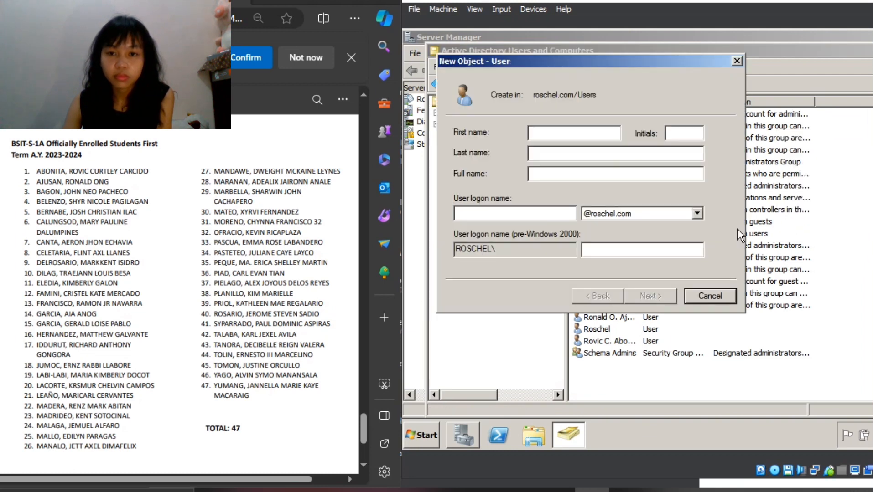
type("John")
key("Tab")
type("John")
key("Return")
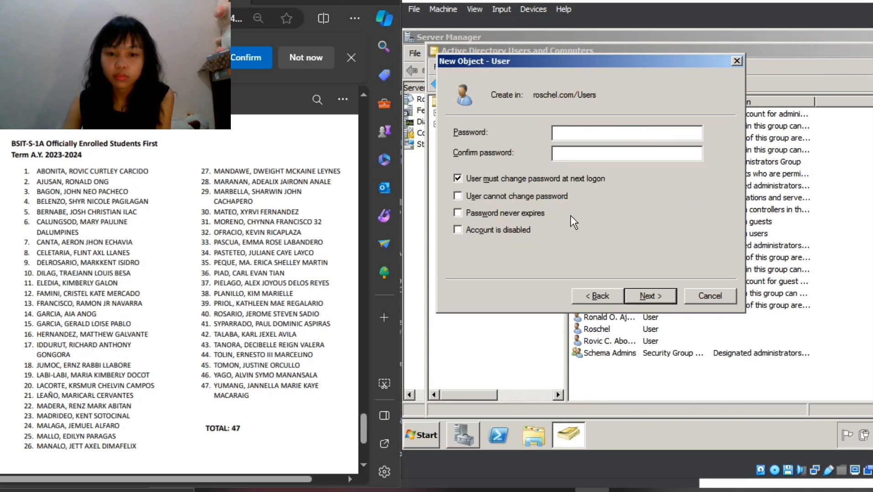
- Enter and confirm the account password, replace the change at next logon with User cannot change password, and create the third student's account
type("•••••••••••")
key("Tab")
type("•")
key("BackSpace")
type("•••••••••••")
left_click(459, 179)
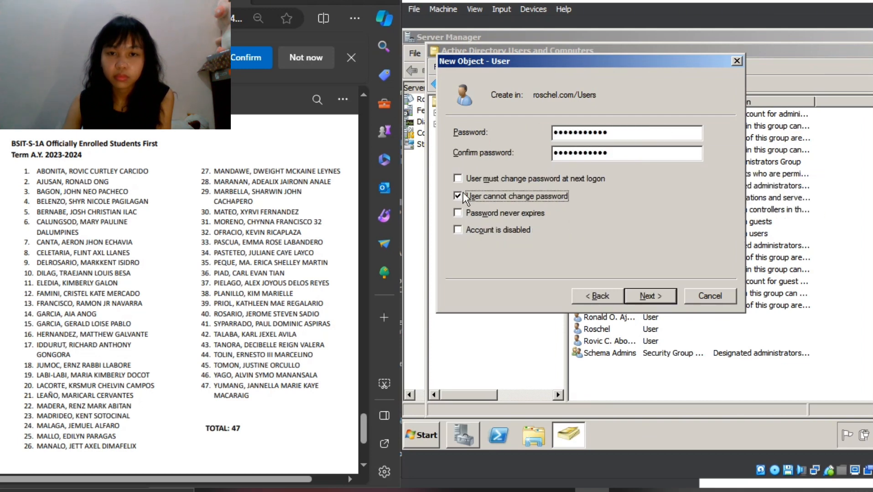
left_click(650, 296)
left_click(651, 297)
- Start a new user in the Users container and fill in the fourth listed student's first name, middle initial and last name
right_click(864, 157)
left_click(810, 291)
key("Tab")
key("Tab")
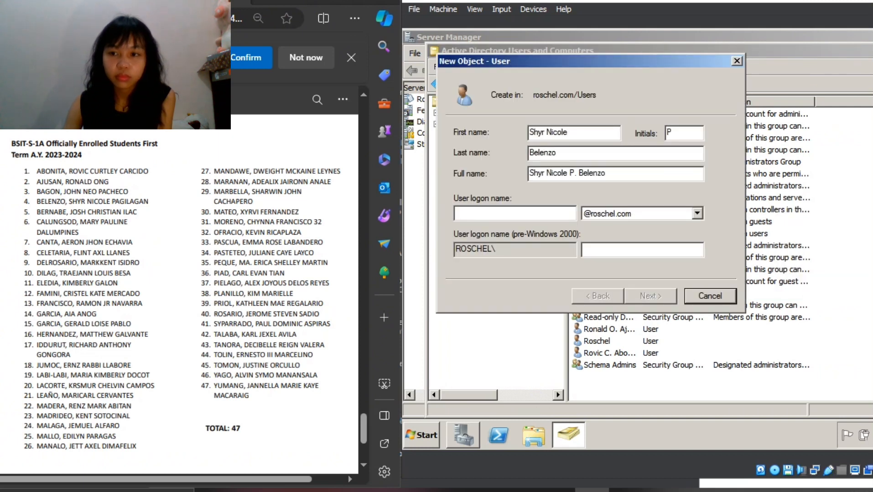
- Use the fourth student's last name as the logon name and continue to the password page
key("Tab")
key("Tab")
type("Belenzo")
key("Return")
- Enter the account password for the fourth student's account and try to confirm it
type("•••••••••••")
key("Tab")
key("Tab")
left_click(571, 155)
type("•")
key("Tab")
key("w")
key("o")
left_click(802, 277)
- Enable User cannot change password and Password never expires, re-enter the confirmation password, and create the fourth student's account
left_click(458, 230)
left_click(459, 196)
left_click(459, 213)
left_click(568, 155)
type("••••••••••")
key("Return")
key("Return")
- Start a new user in the Users container and fill in the fifth listed student's first name, middle initial and last name
right_click(848, 389)
mouse_move(861, 259)
left_click(784, 343)
key("Tab")
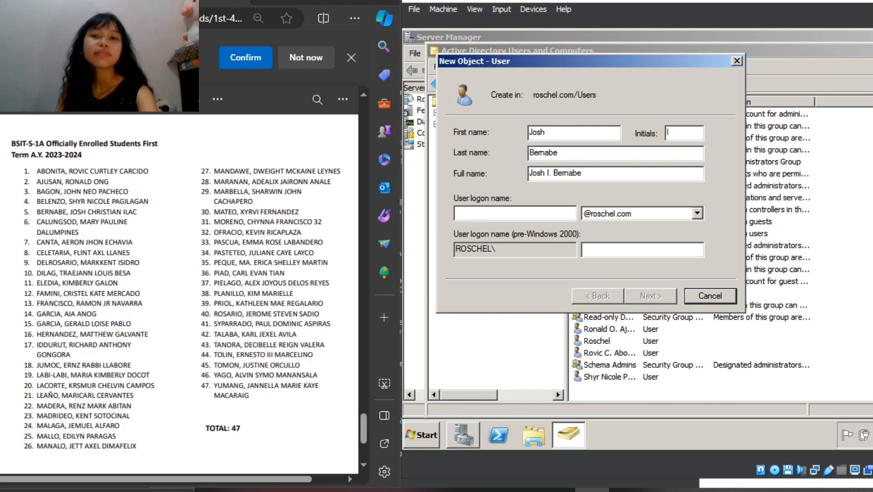
- Use the fifth student's last name as the logon name and continue to the password page
key("Tab")
key("Tab")
type("Bernabe")
key("Return")
- Enter the account password for the fifth student's account, enable Password never expires, and try to continue
type("•••••••••••")
key("Tab")
left_click(457, 230)
left_click(457, 214)
left_click(803, 275)
- Re-enter the confirmation password, enable User cannot change password, and create the fifth student's account
left_click(568, 154)
type("••••••••••")
left_click(458, 197)
left_click(650, 297)
- Use the sixth student's first name as the logon name and continue to the password page
left_click(650, 297)
- Start a new user in the Users container and fill in the sixth listed student's first name, initial D and last name in capitals
right_click(851, 237)
left_click(776, 358)
key("Tab")
key("Tab")
- Enter and confirm the account password and create the sixth student's account
key("Tab")
key("Tab")
type("MARY")
left_click(650, 296)
type("••••••••••")
key("Tab")
type("••••••••••")
left_click(650, 296)
left_click(650, 296)
- Start a new user in the Users container and fill in a short first name and initial for the student listed as number 38
right_click(846, 108)
mouse_move(864, 144)
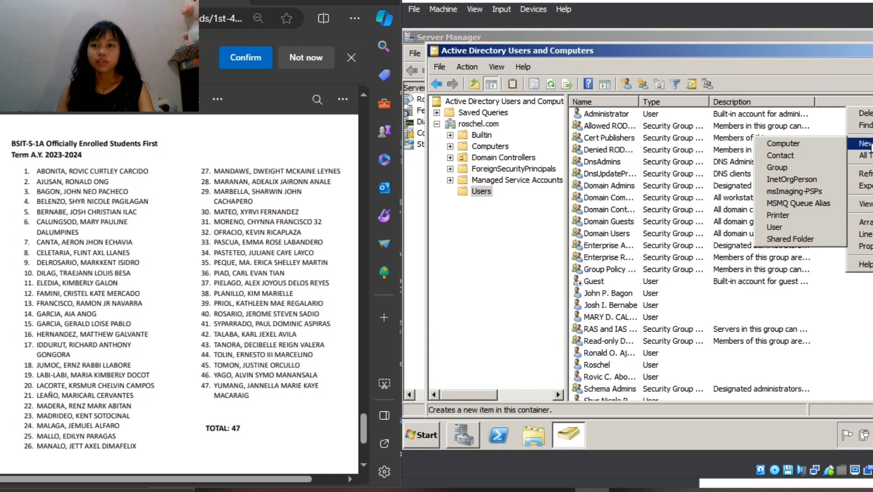
left_click(778, 226)
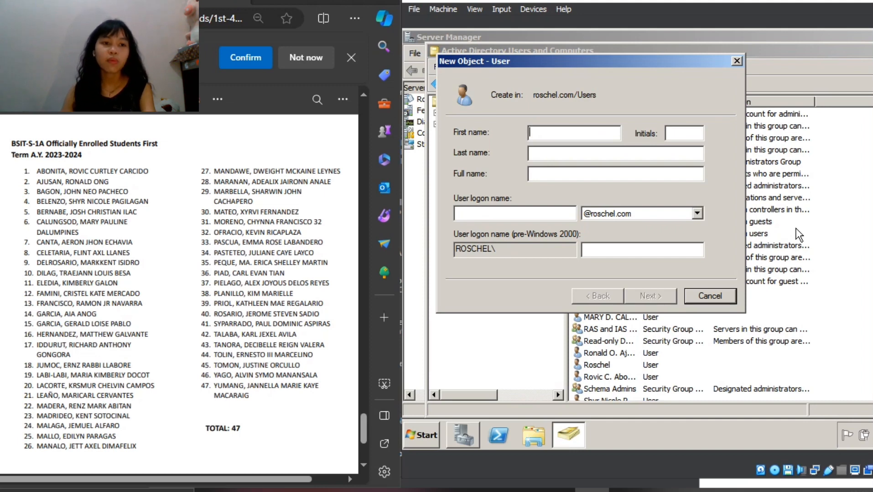
type("Kim")
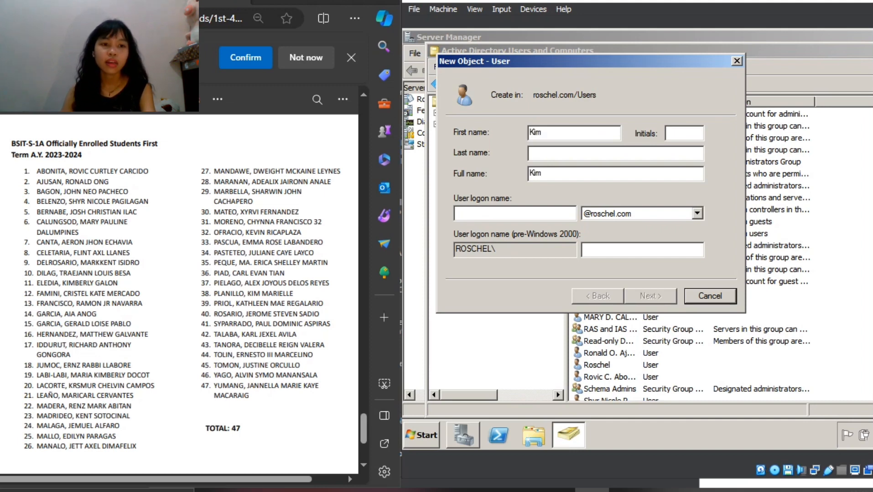
key("Tab")
type("Ma")
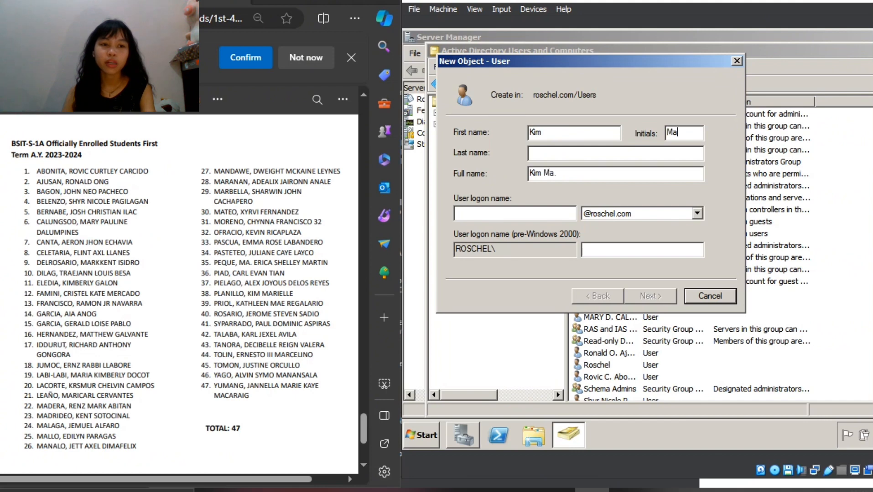
type("=")
key("BackSpace")
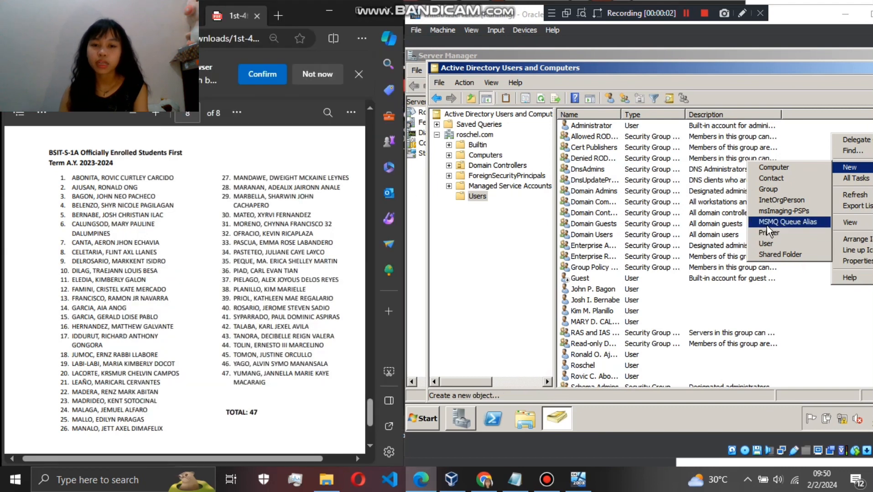
- Create a global security group named BSIT-NS-1A in the Users container
left_click(769, 188)
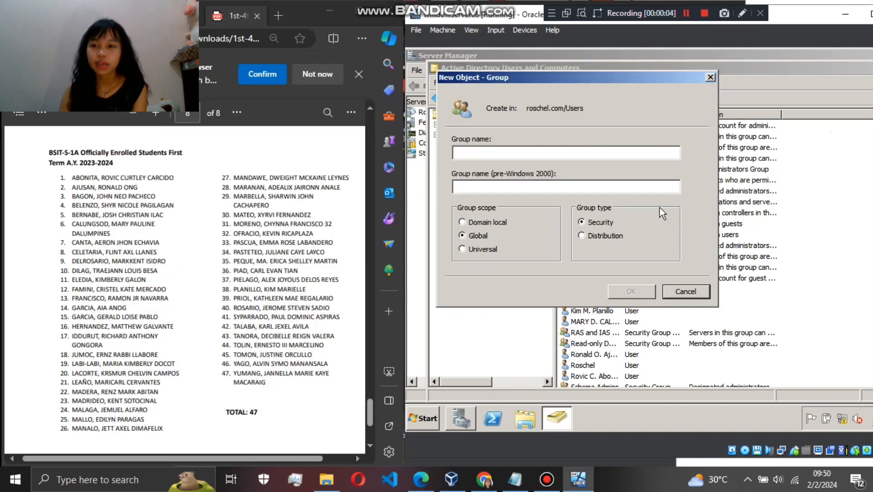
type("B")
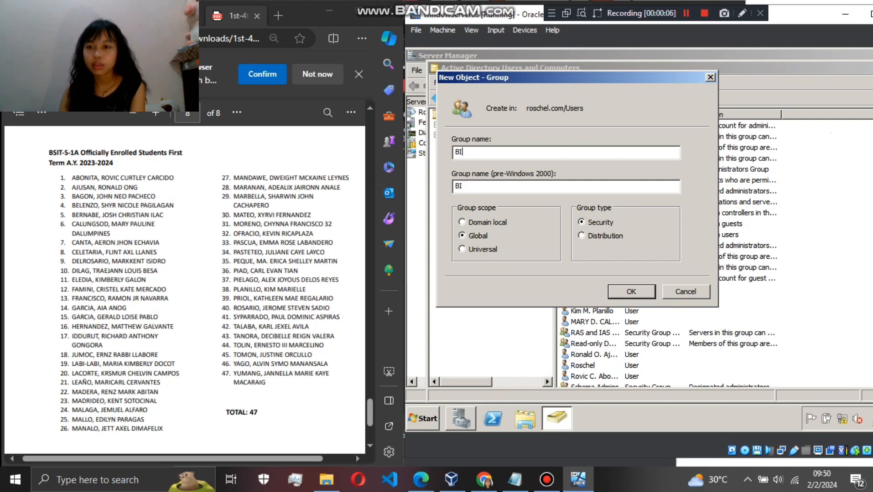
type("SIT-NS-2")
key("BackSpace")
type("1A")
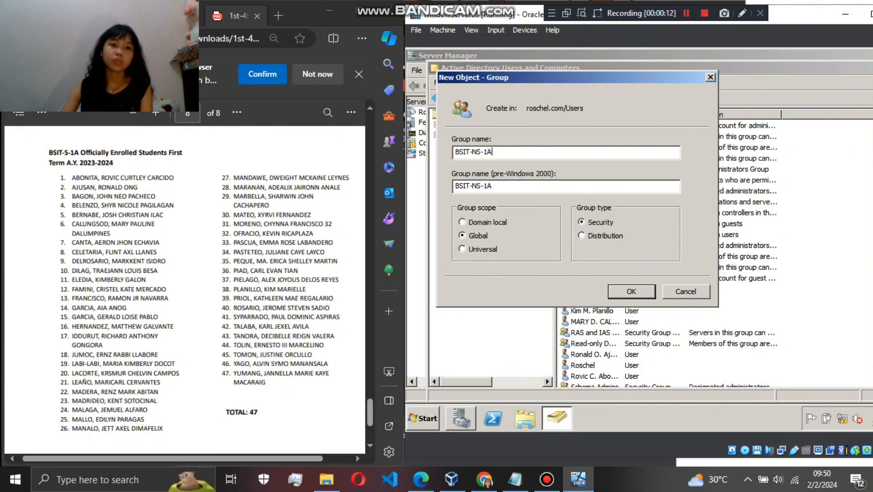
key("Return")
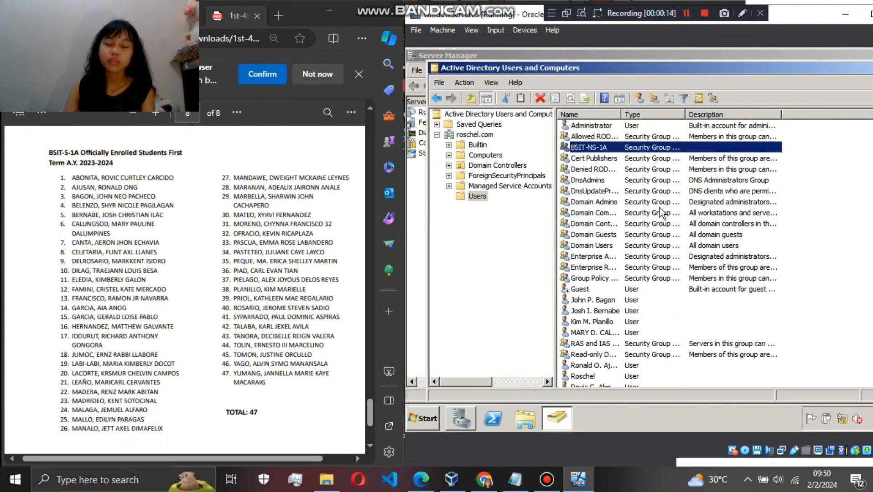
- Try to assign the student listed as number 38 as the manager of the BSIT-NS-1A group in its properties
right_click(689, 141)
left_click(700, 227)
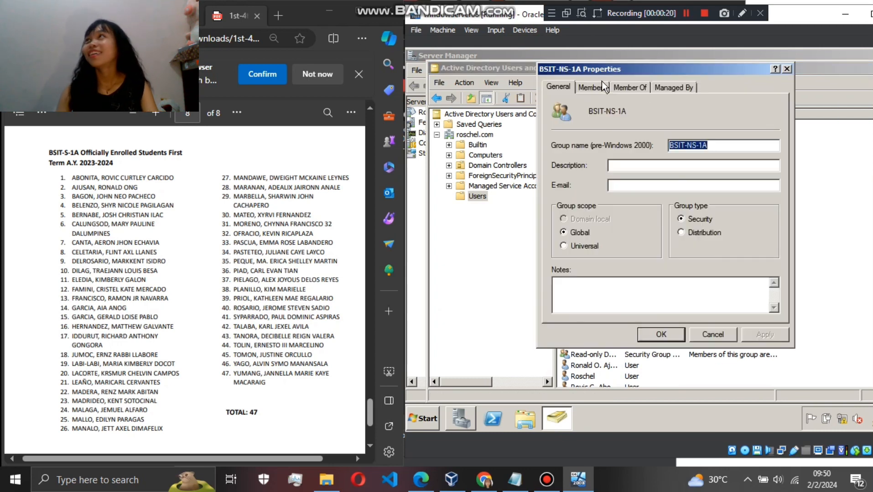
left_click(596, 87)
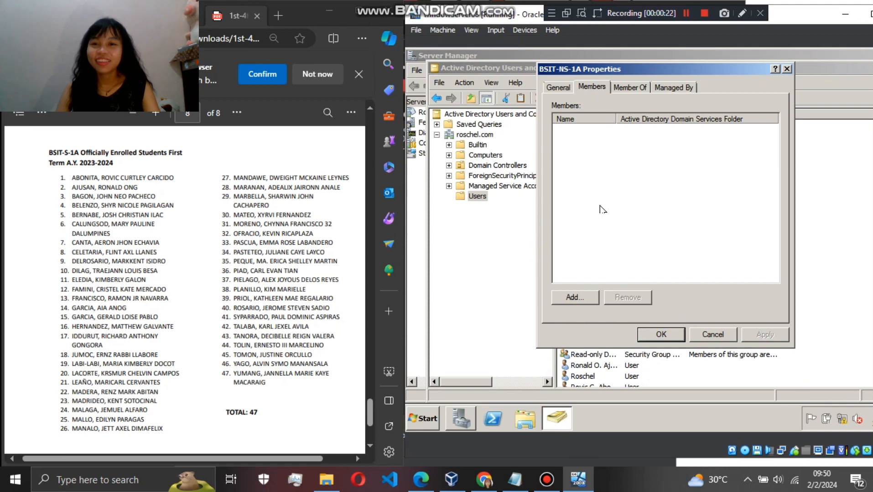
left_click(673, 87)
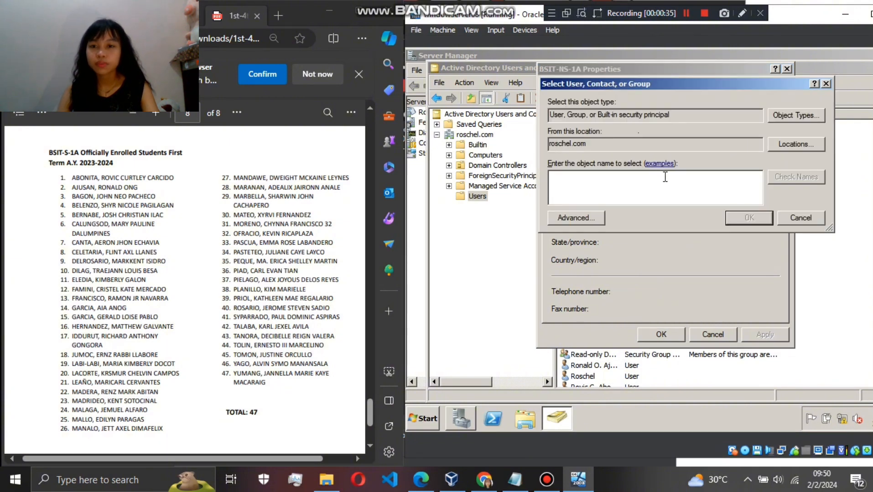
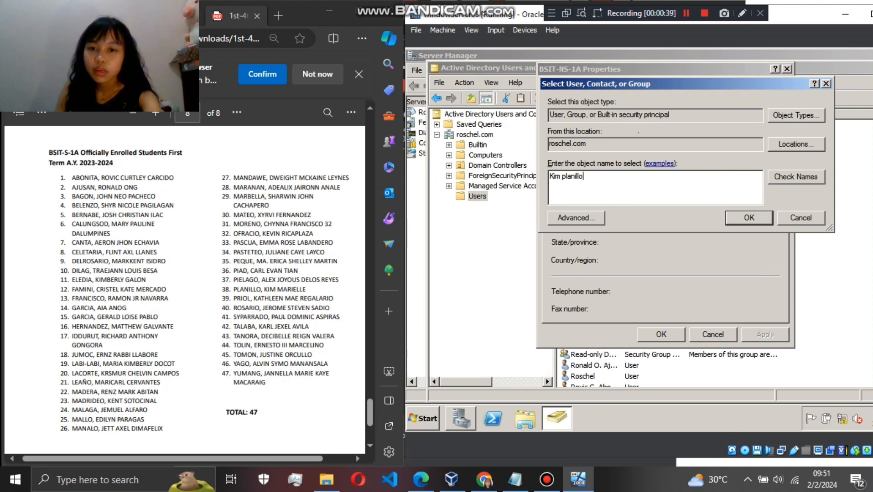
key("Return")
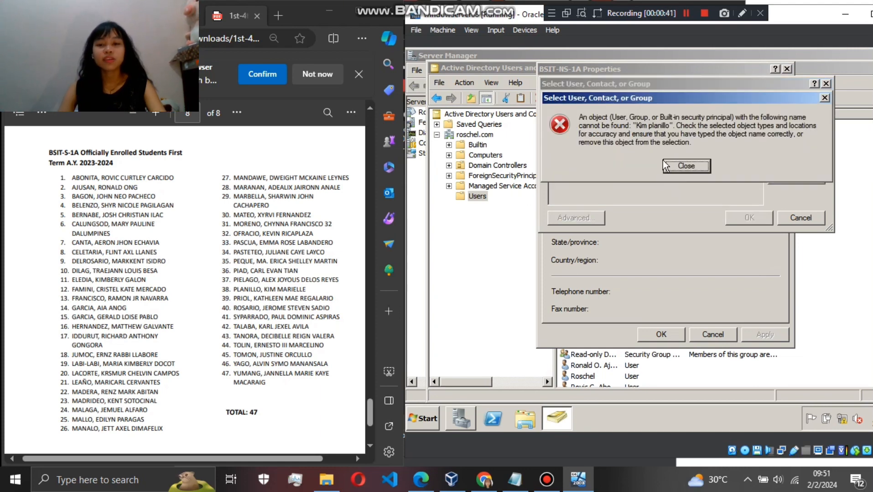
left_click(693, 165)
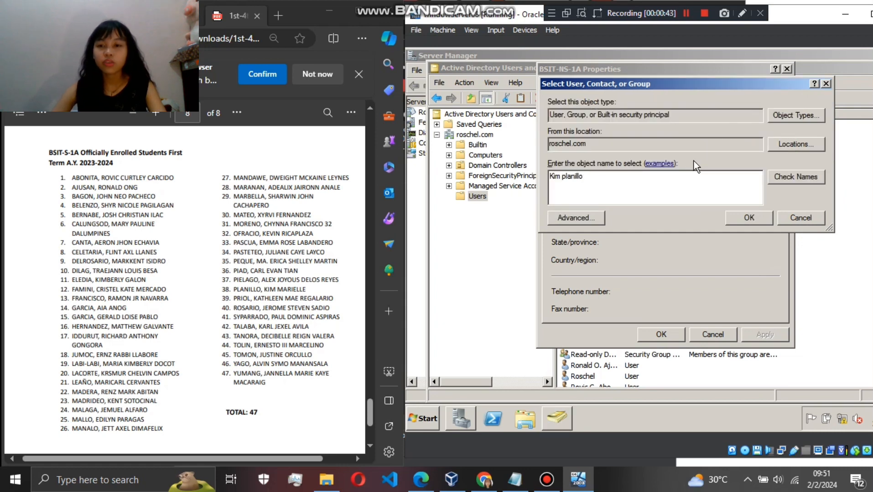
left_click(793, 176)
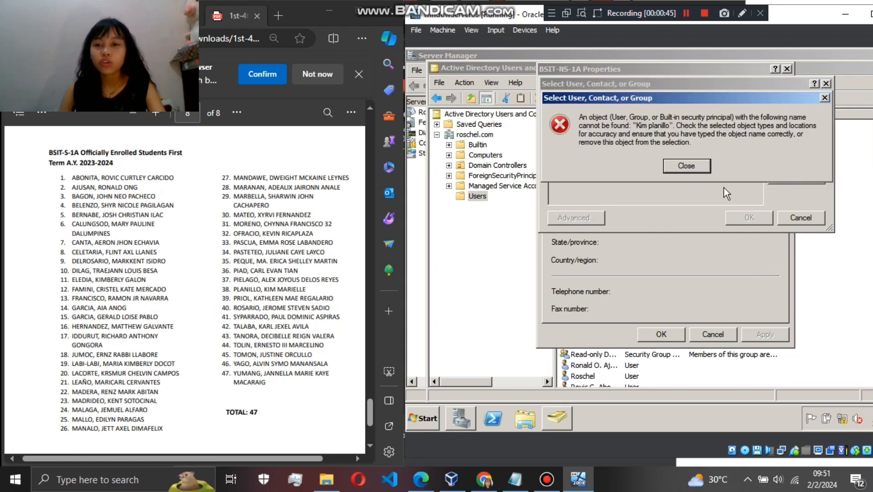
left_click(692, 170)
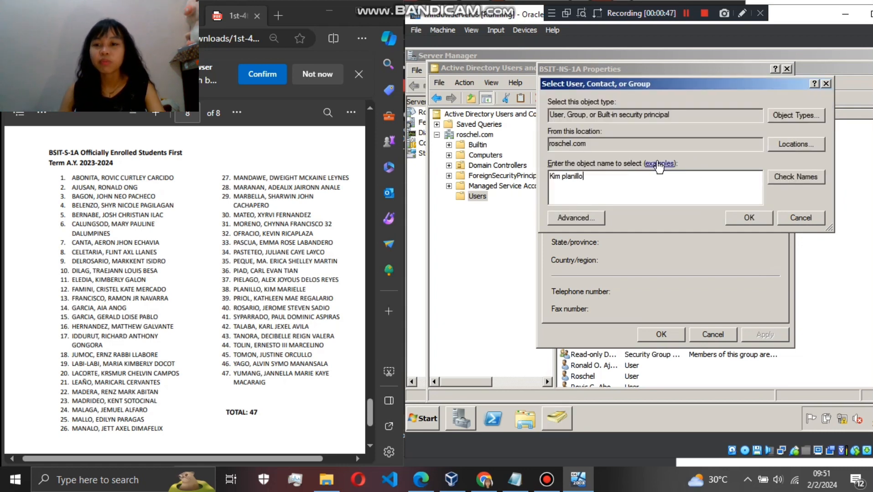
left_click(825, 84)
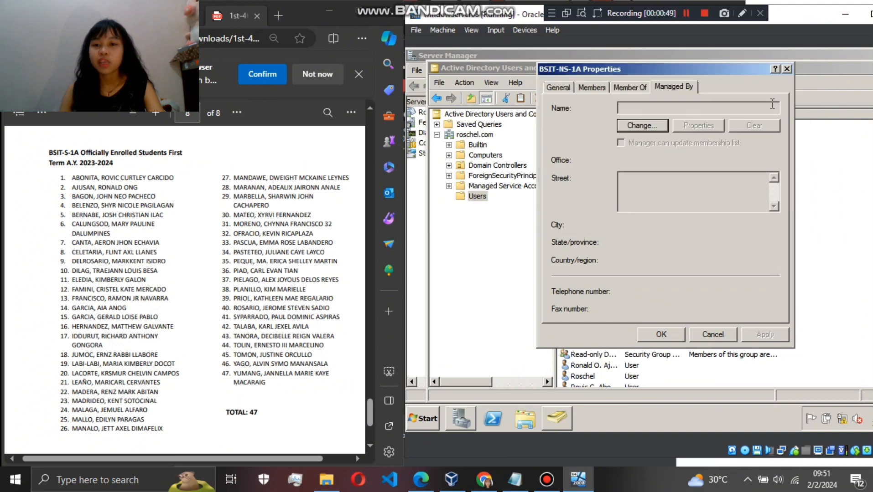
left_click(787, 69)
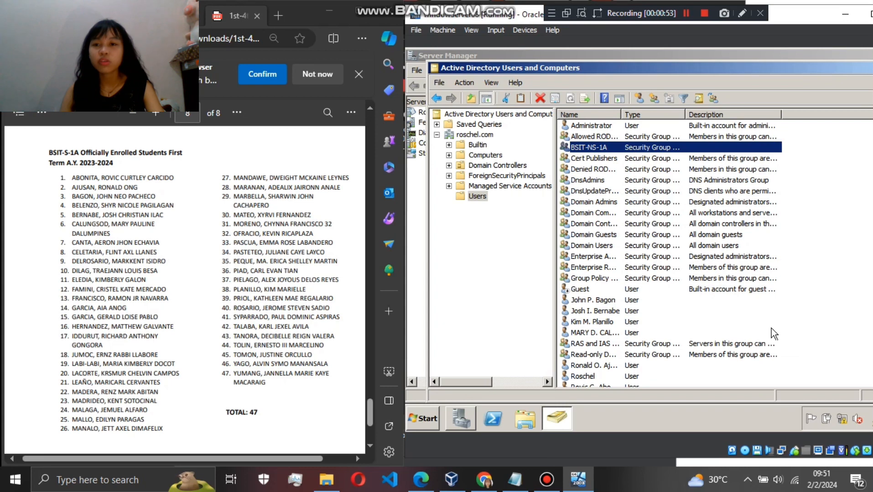
- Try to add the accounts of students number 3, 5, 6 and 38 to a group entered as bsit-s
left_click_drag(789, 329, 754, 333)
left_click(789, 332)
right_click(754, 334)
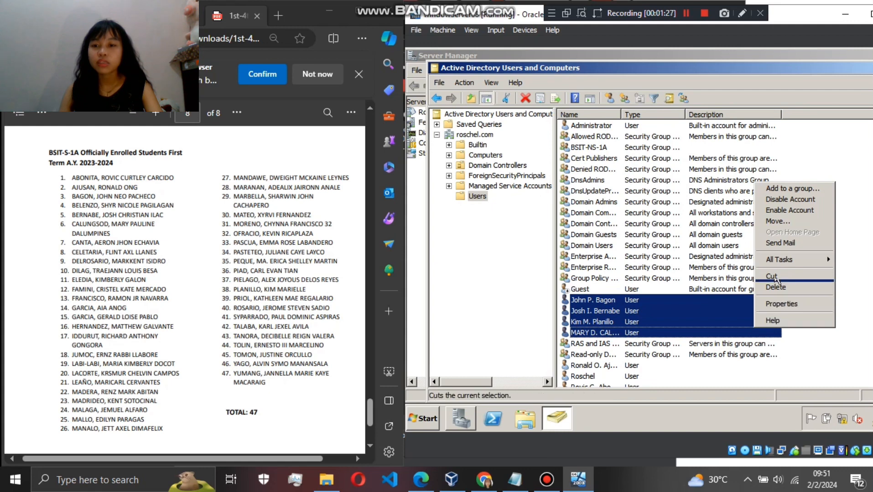
left_click(787, 188)
type("bsit-s")
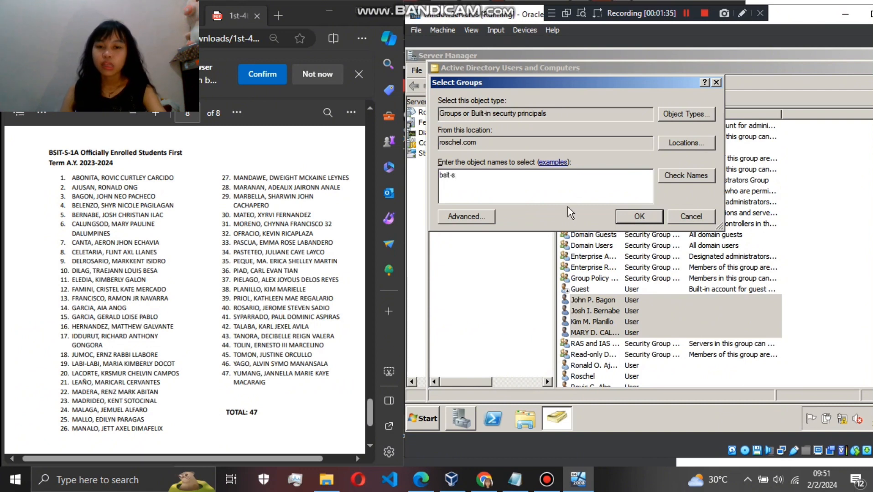
key("Return")
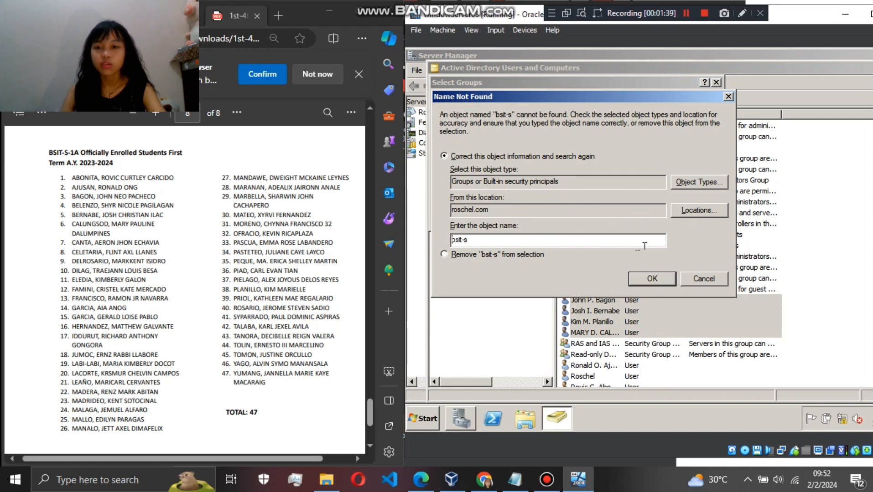
left_click(703, 279)
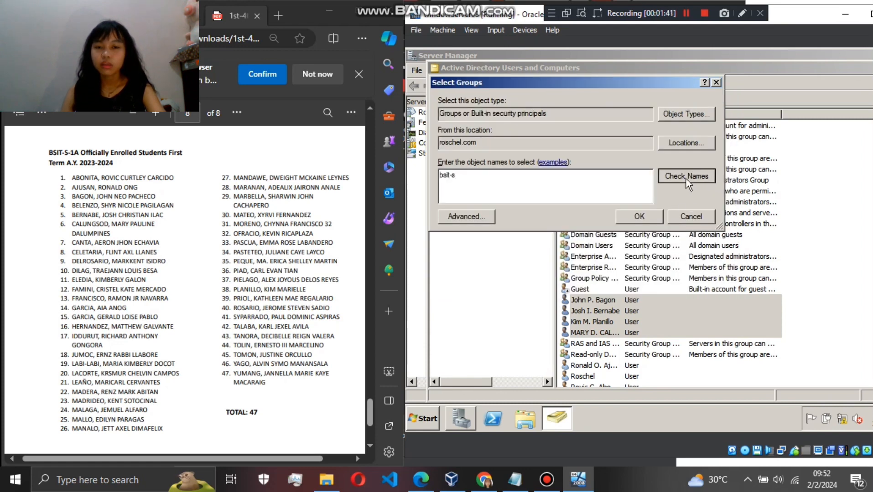
left_click(686, 178)
left_click(698, 285)
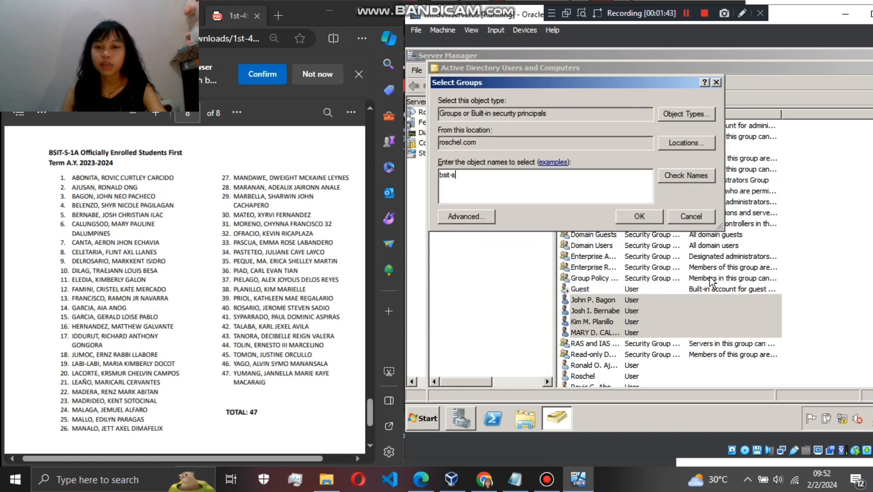
- Try the group name bsit-s-1a for the four selected student accounts and leave the group selection
type("-1a")
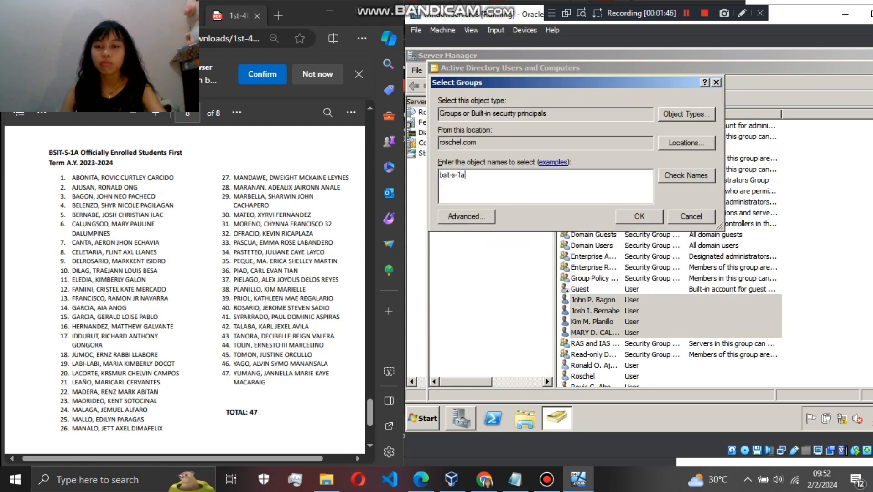
key("Return")
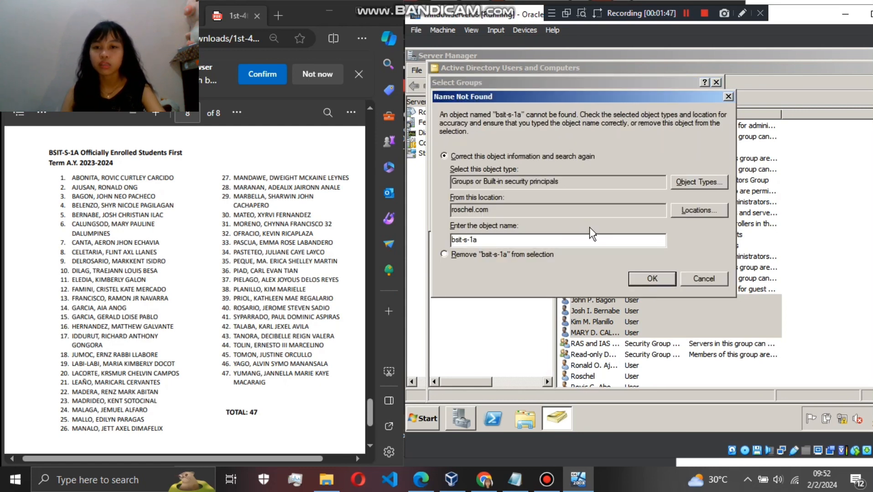
left_click(704, 279)
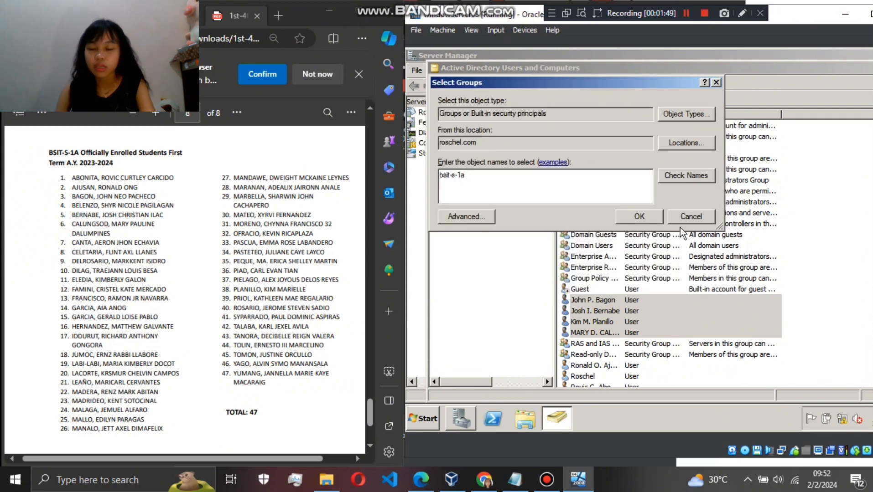
left_click(692, 217)
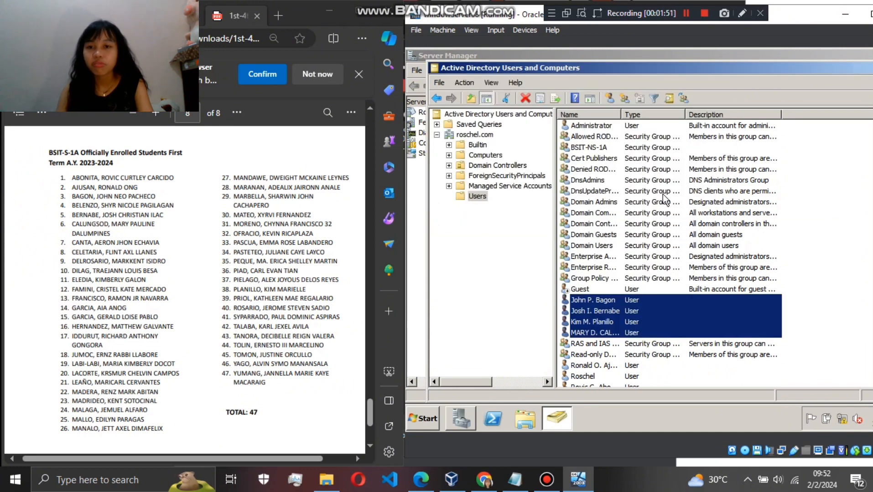
- Rename the BSIT-NS-1A security group to BSIT-S-1A
right_click(683, 149)
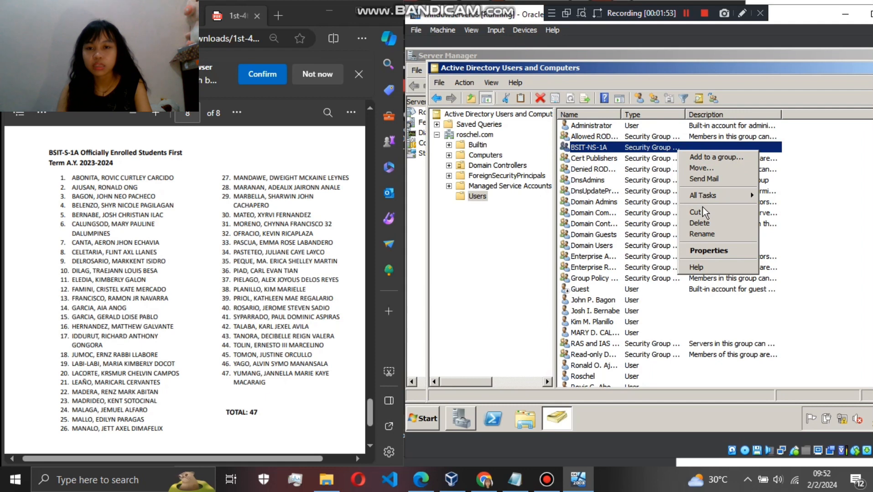
left_click(701, 234)
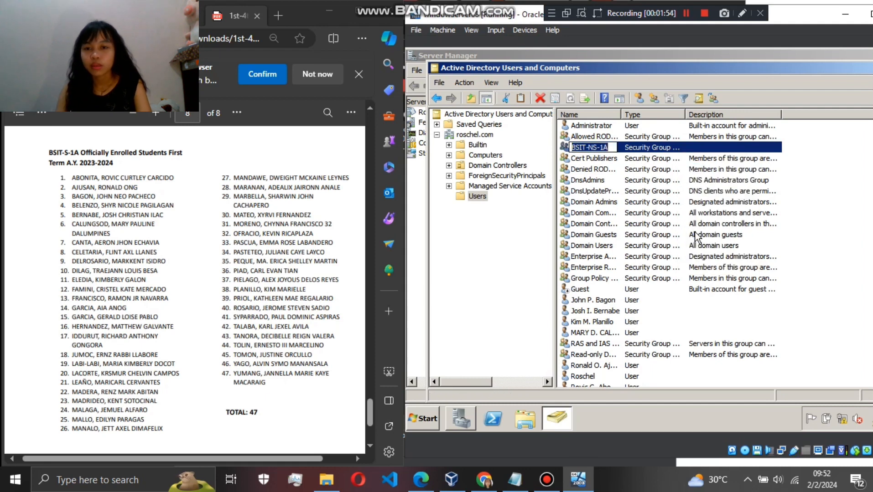
left_click(595, 146)
key("BackSpace")
key("Return")
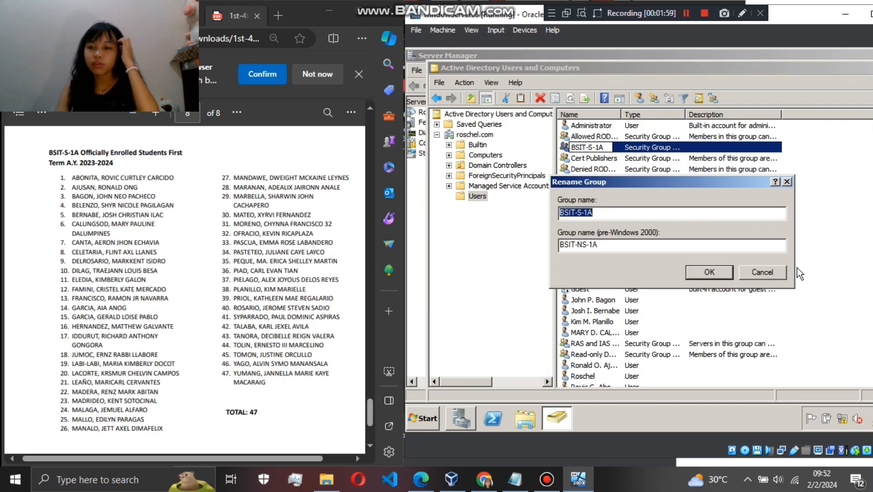
left_click(704, 277)
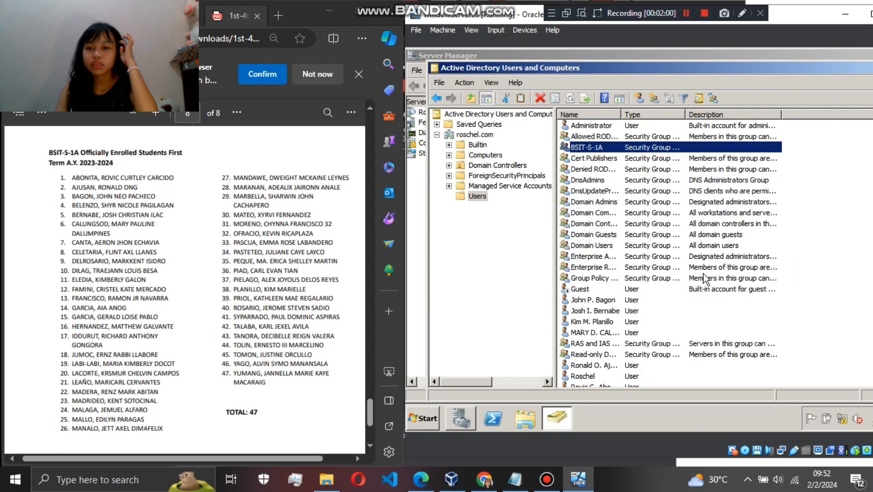
- Add the accounts of students number 3, 5, 6 and 38 together to the bsit-s-1a group
right_click(802, 291)
left_click_drag(800, 340, 757, 309)
left_click(808, 348)
left_click_drag(794, 336, 725, 297)
right_click(724, 297)
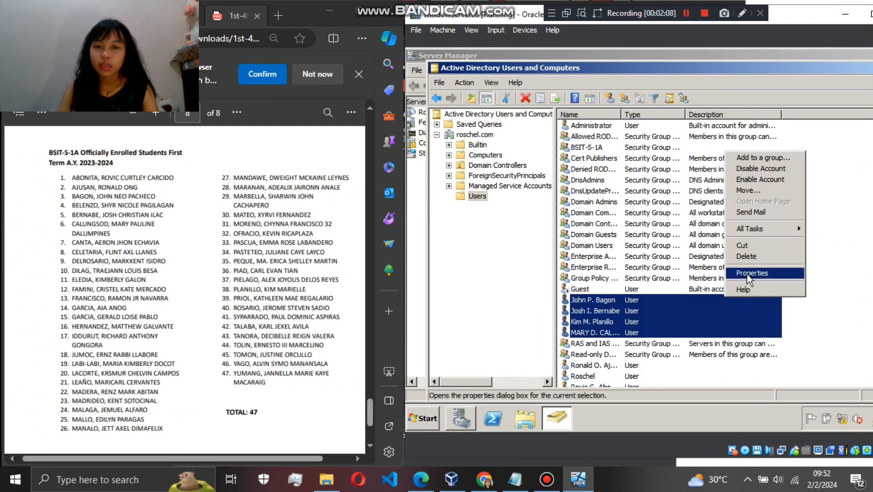
left_click(756, 157)
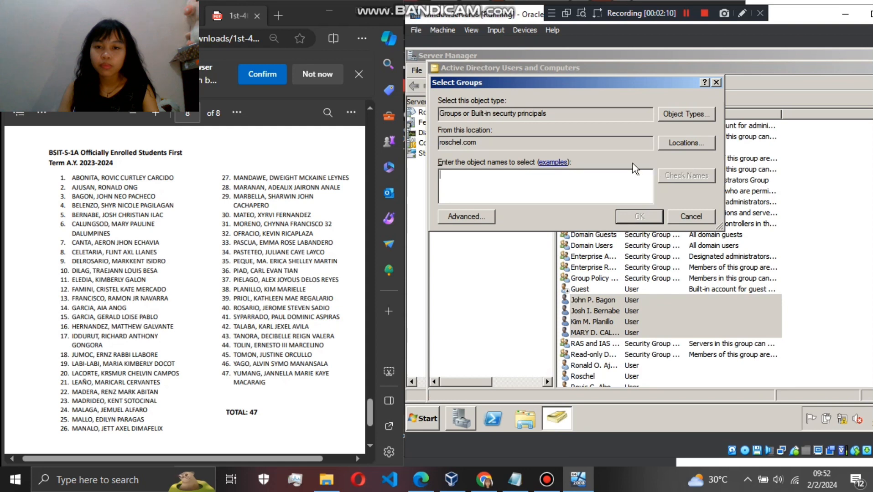
type("bsit")
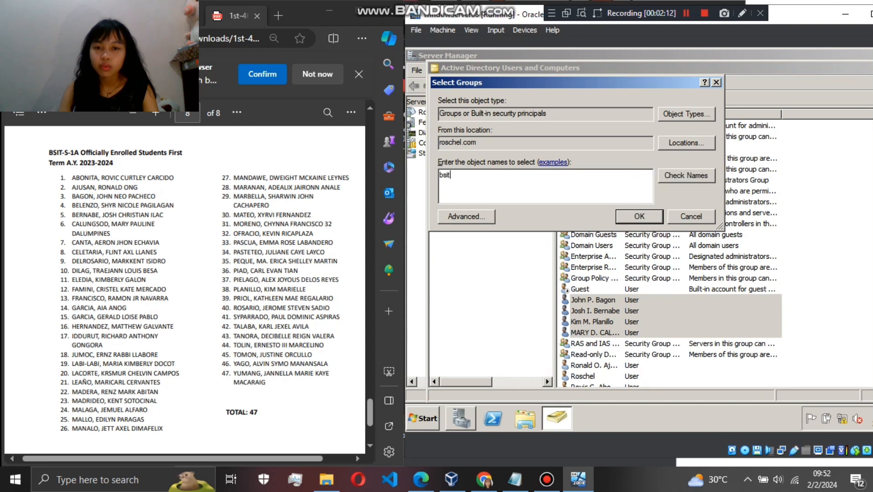
type("-s-1a")
key("Return")
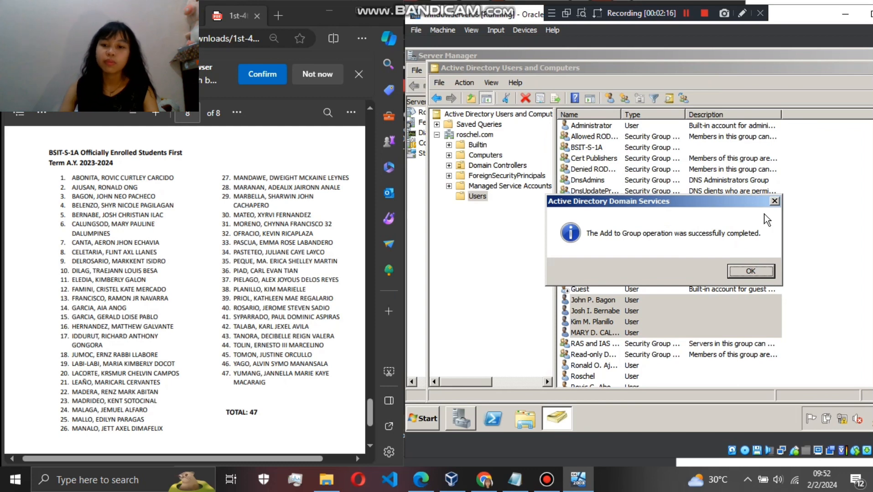
left_click(739, 271)
- Add the account of the student listed as number 2 to the BSIT-S-1A group, using bs as the group name
scroll(834, 251, "down", 1)
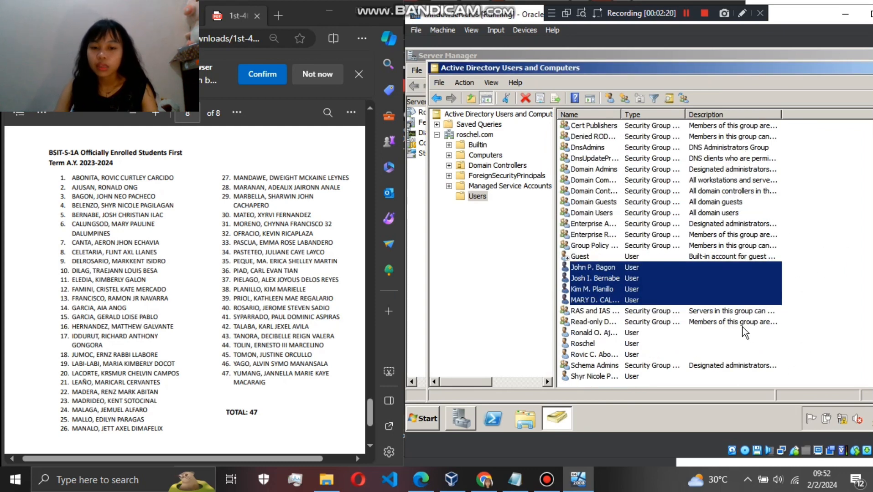
left_click_drag(741, 331, 776, 334)
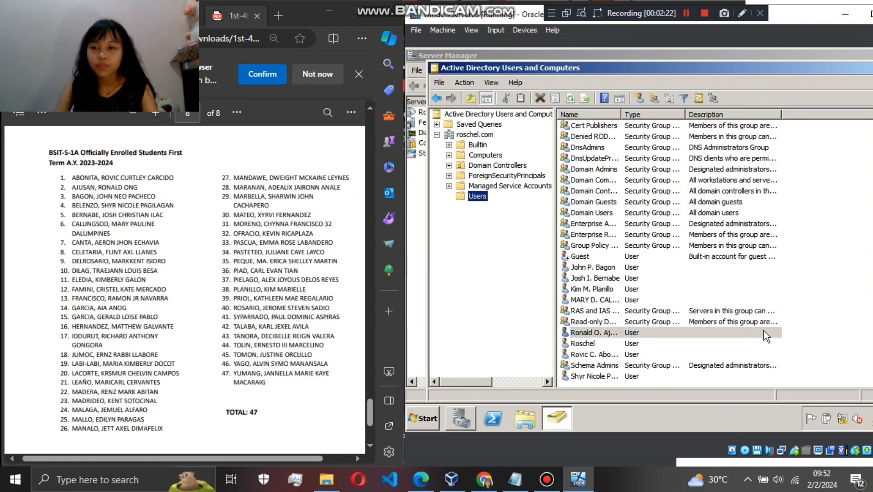
right_click(763, 332)
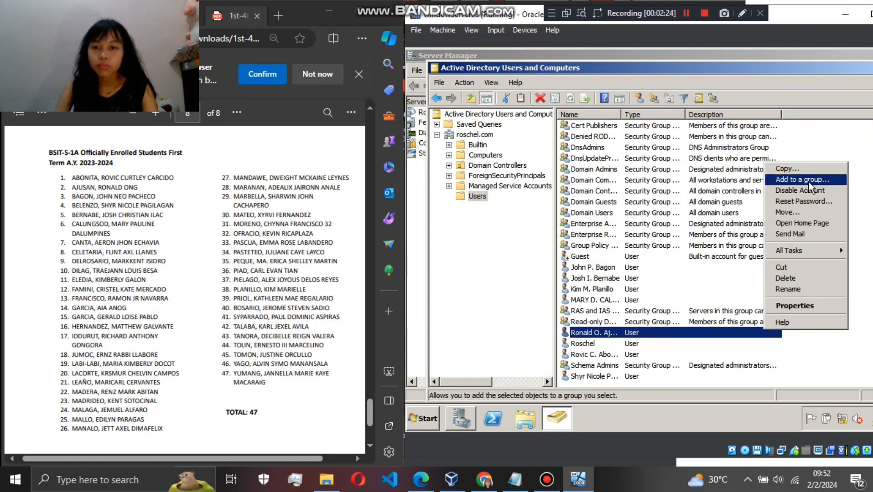
left_click(800, 180)
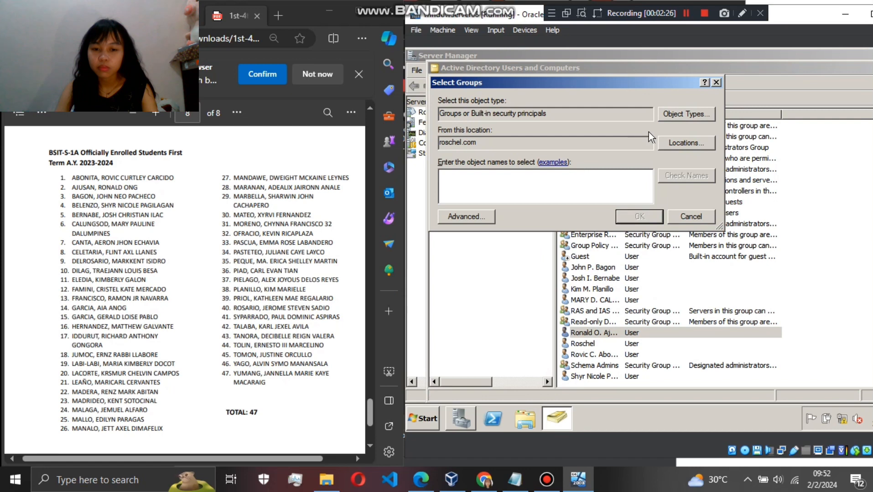
type("bs")
key("Return")
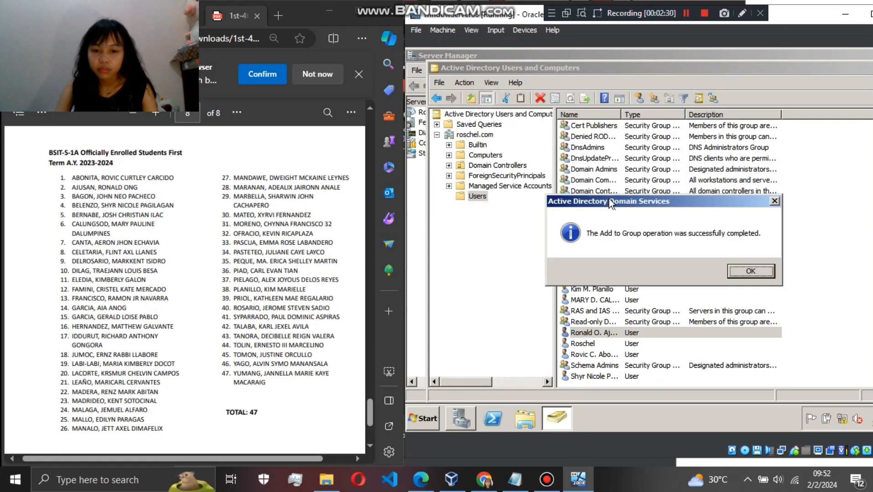
left_click(805, 270)
- Add the account of the student listed as number 1 to the BSIT-S-1A group, using bs as the group name
right_click(702, 355)
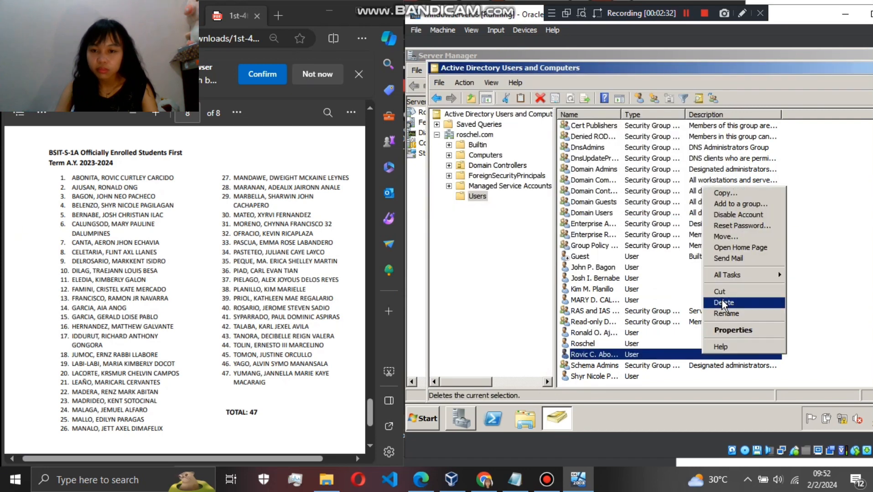
left_click(752, 204)
type("bs")
key("Return")
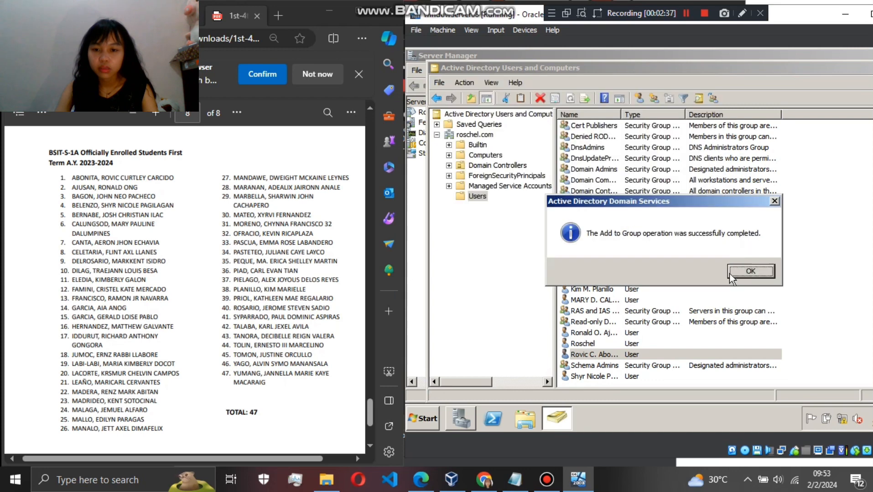
- Add the account of the student listed as number 4 to the BSIT-S-1A group, using bs as the group name
left_click(750, 275)
right_click(682, 376)
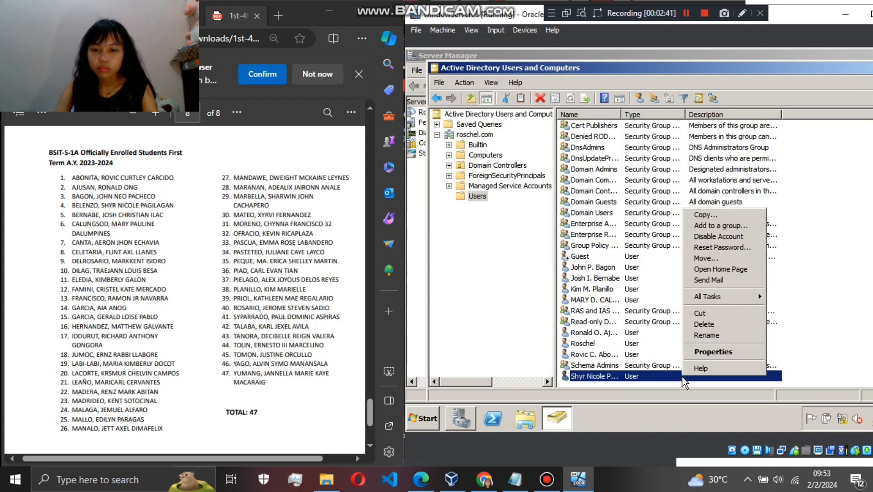
left_click(719, 226)
type("bsit")
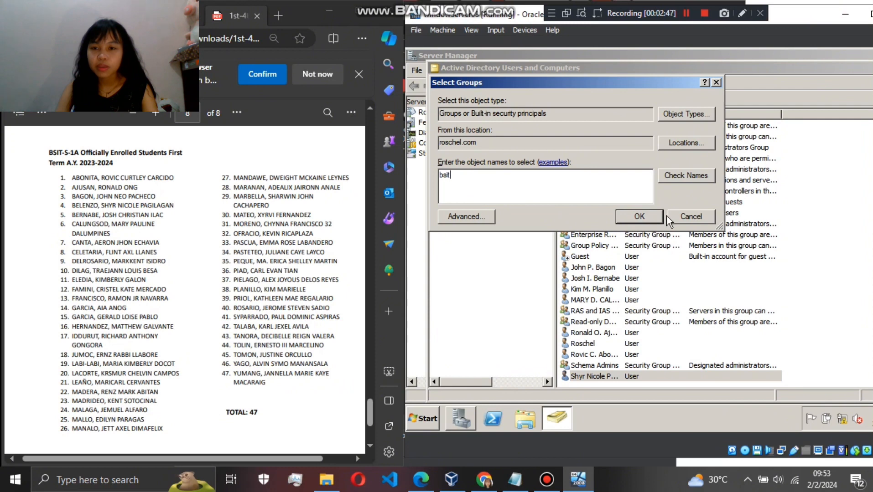
left_click(661, 217)
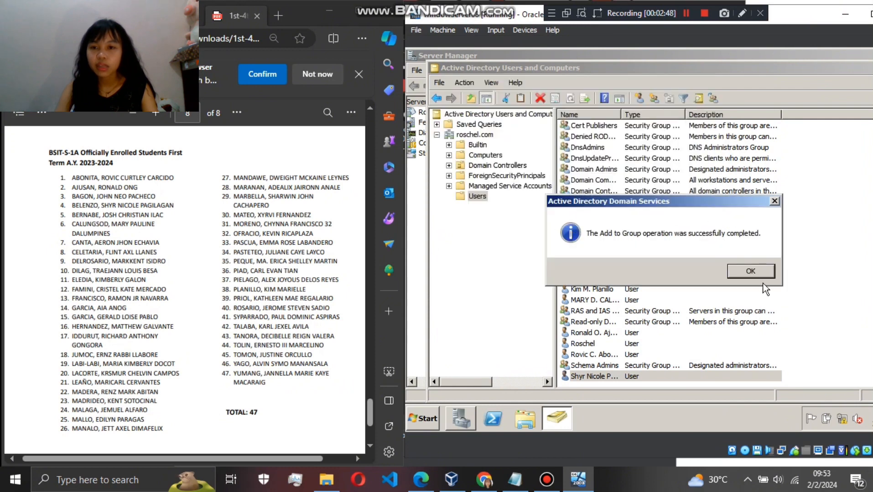
left_click(757, 272)
- Open the properties of the BSIT-S-1A group and review its member list
scroll(758, 272, "up", 1)
double_click(694, 137)
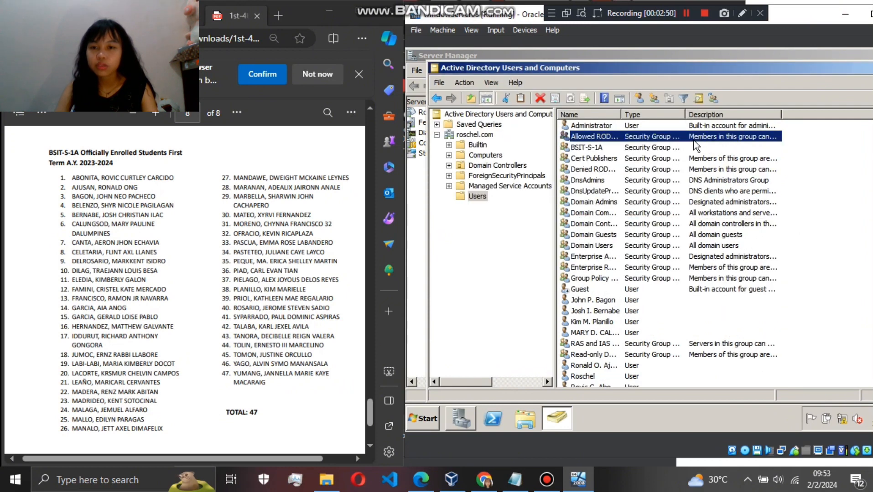
left_click(787, 69)
double_click(676, 145)
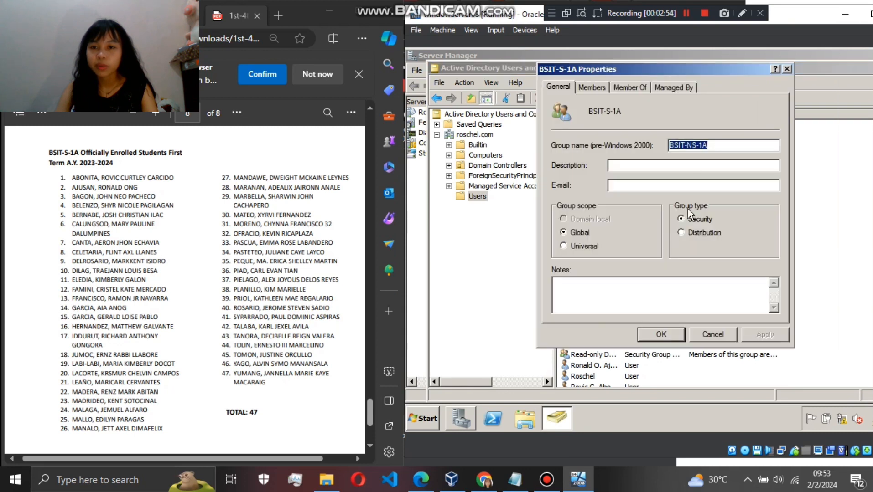
left_click(630, 90)
left_click(577, 89)
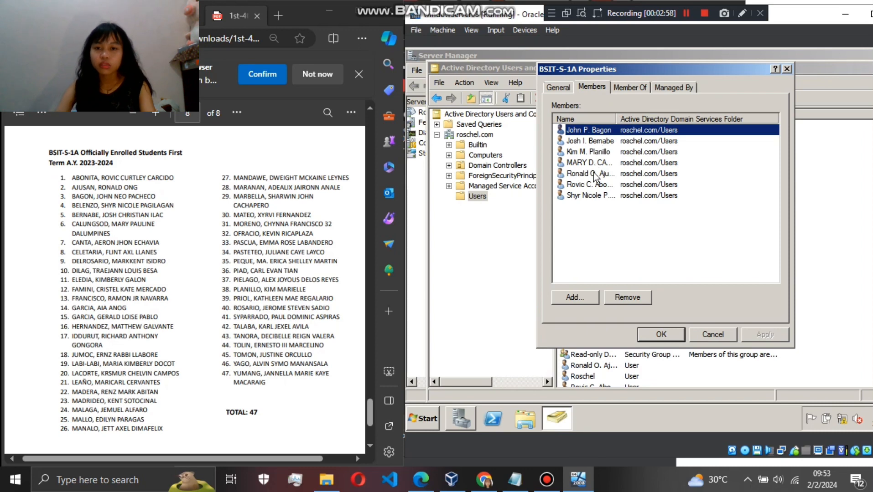
left_click(592, 142)
left_click(593, 151)
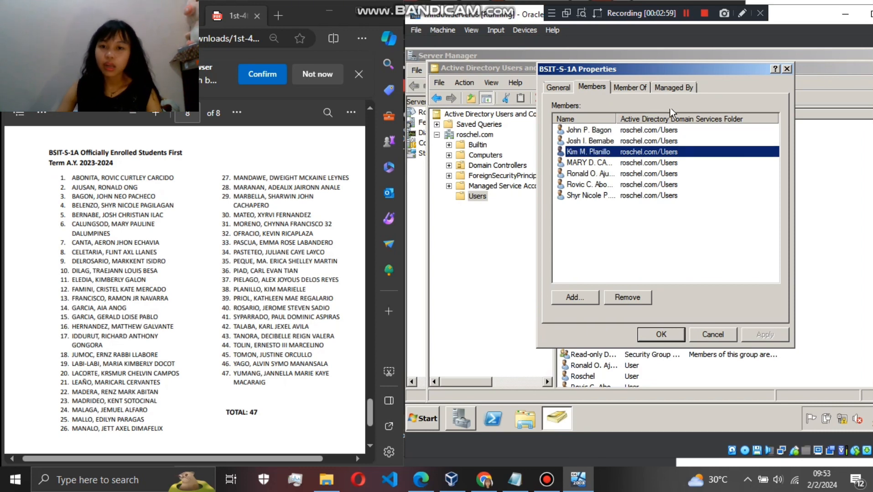
- Try to assign the student listed as number 38 as manager of the BSIT-S-1A group, and close the group's properties
left_click(670, 90)
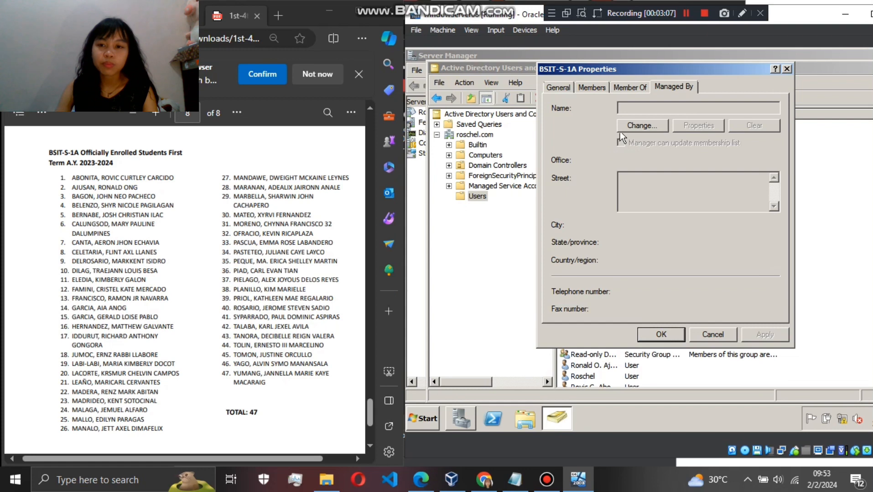
left_click(634, 125)
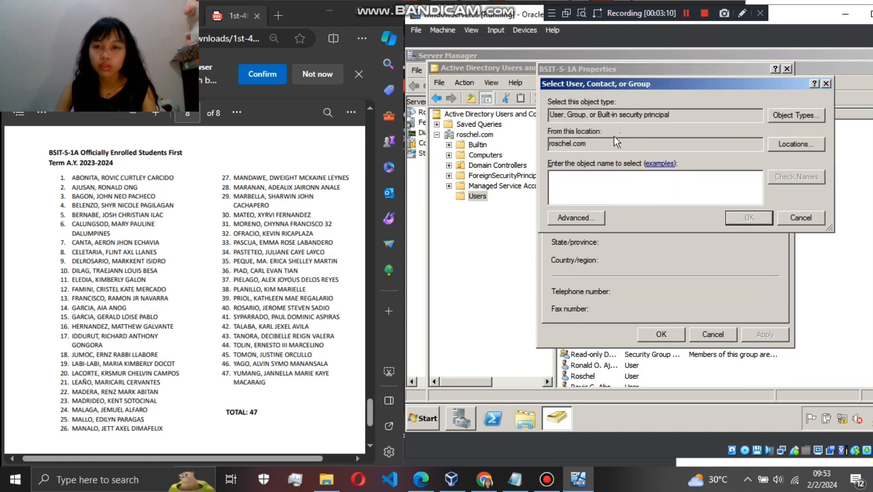
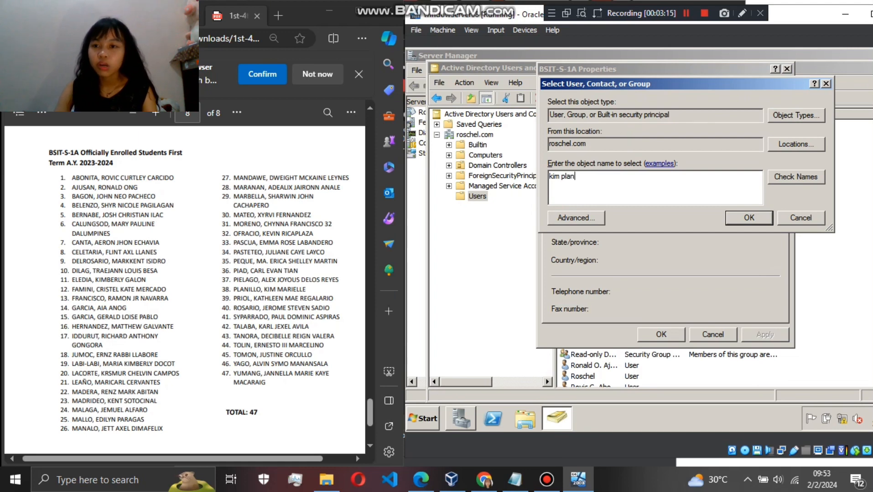
key("Return")
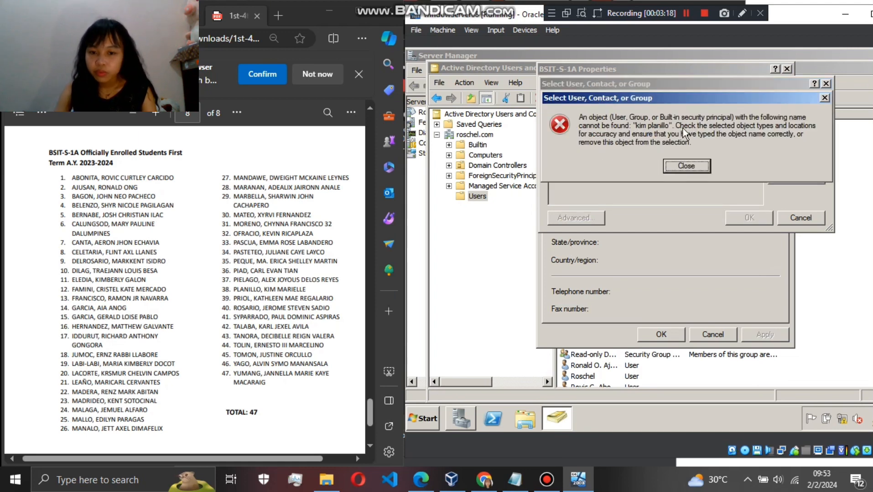
left_click(676, 168)
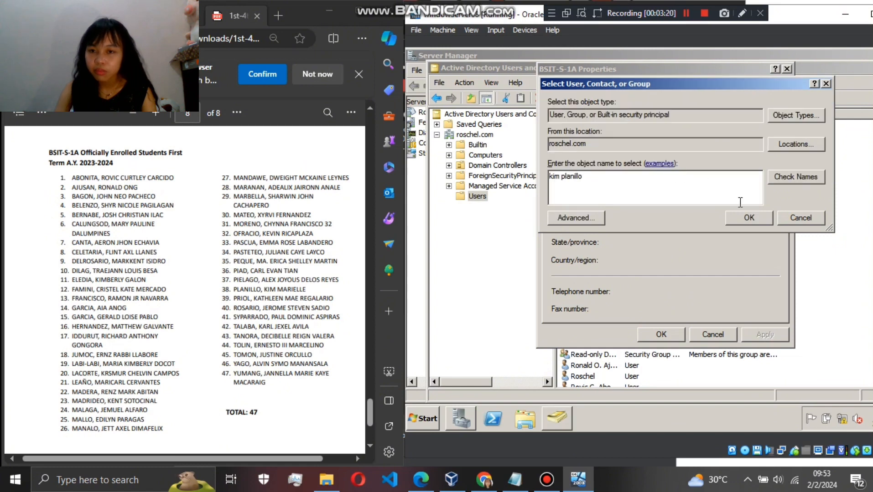
left_click(746, 218)
left_click(686, 166)
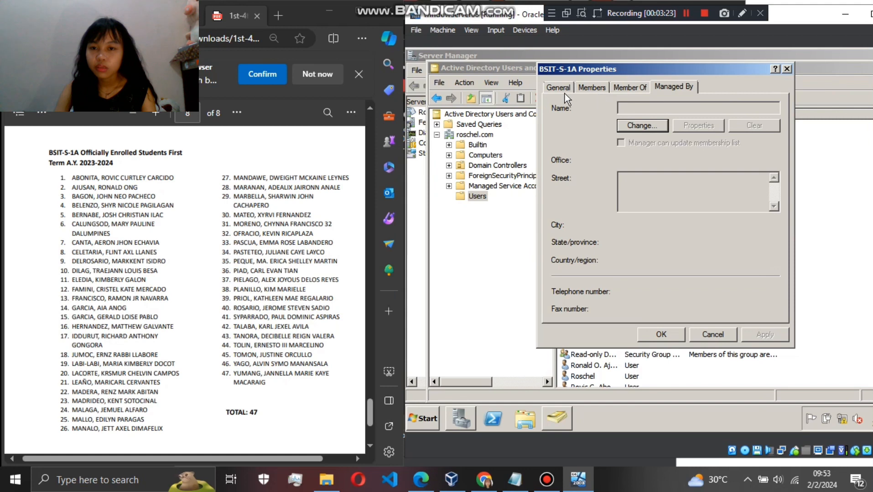
left_click(569, 90)
left_click(592, 87)
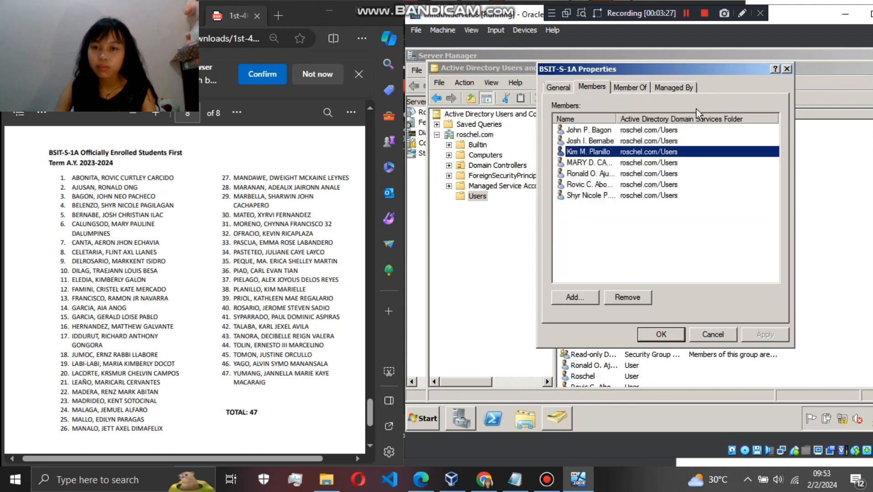
left_click(785, 70)
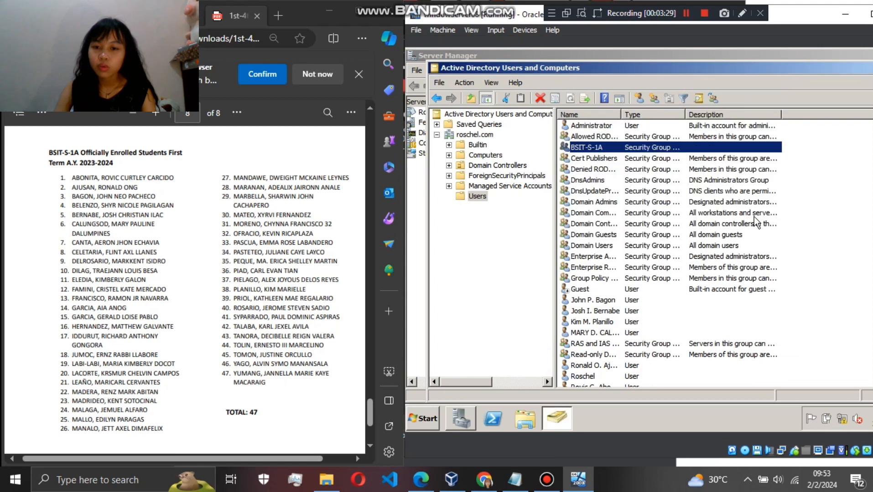
- Add the account of the student listed as number 38 to the Administrators group, entering admi as the group name, and apply the change
scroll(692, 271, "down", 1)
right_click(636, 283)
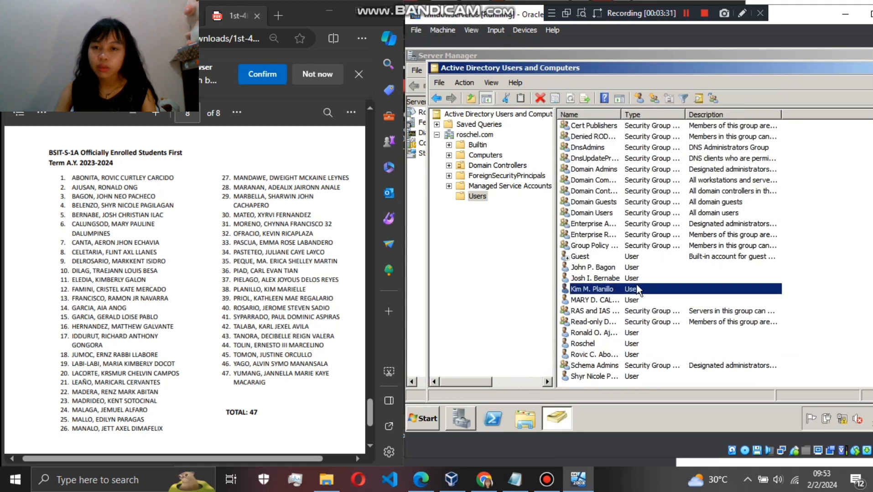
left_click(665, 256)
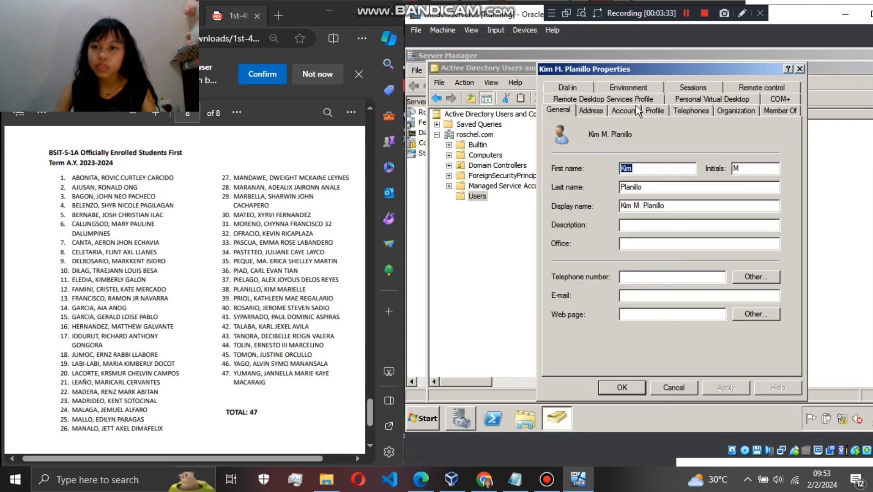
left_click(764, 112)
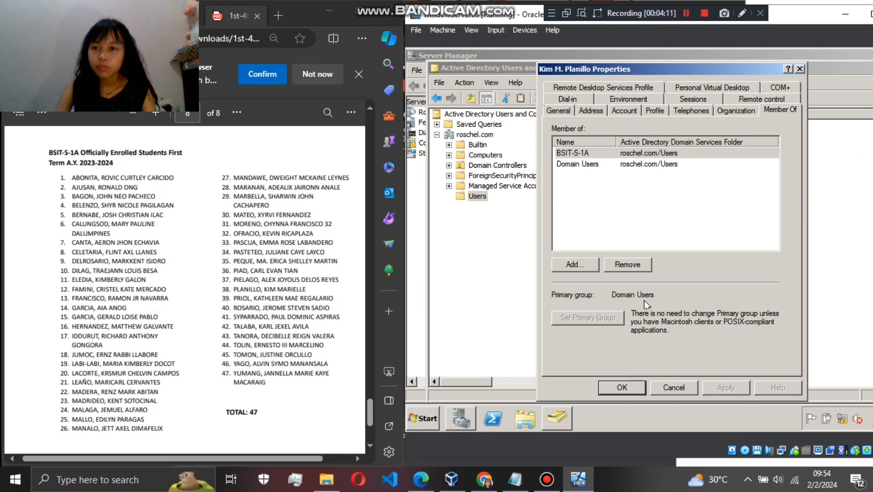
left_click(575, 264)
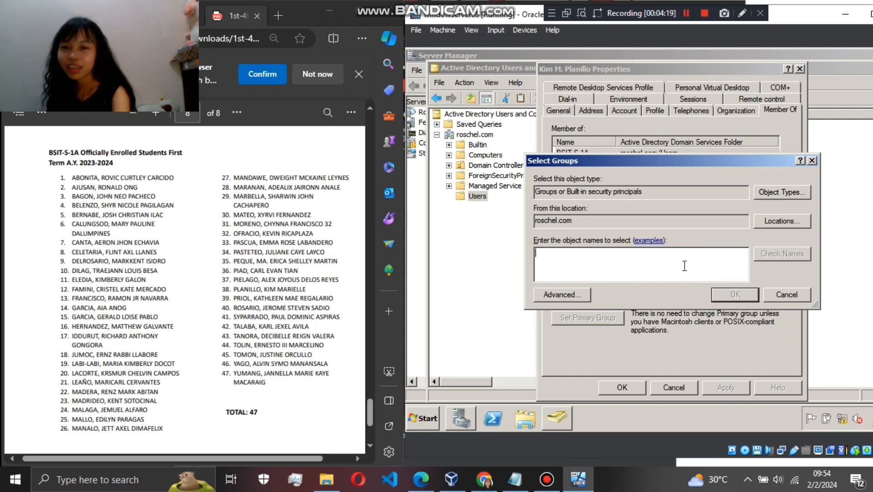
type("a")
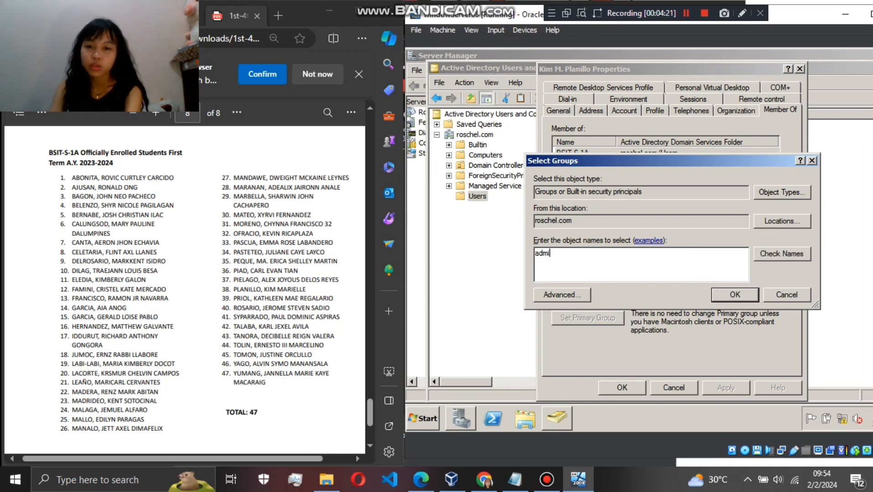
type("dmi")
key("Return")
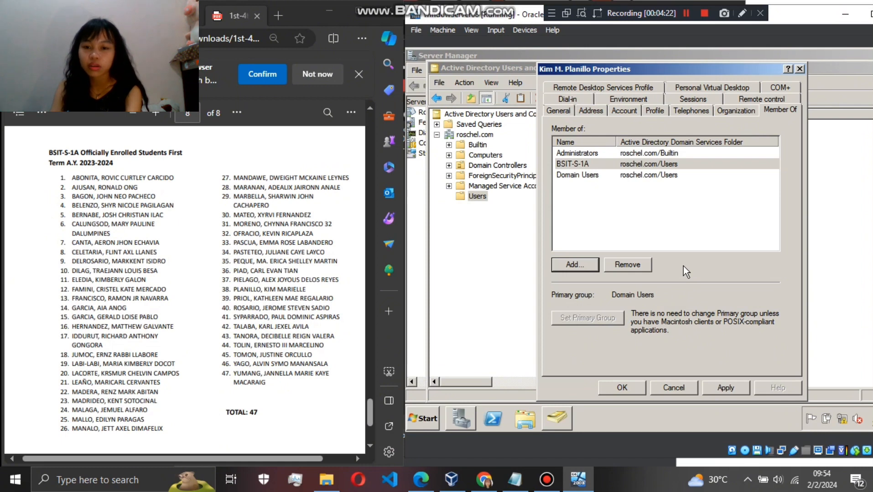
left_click(566, 264)
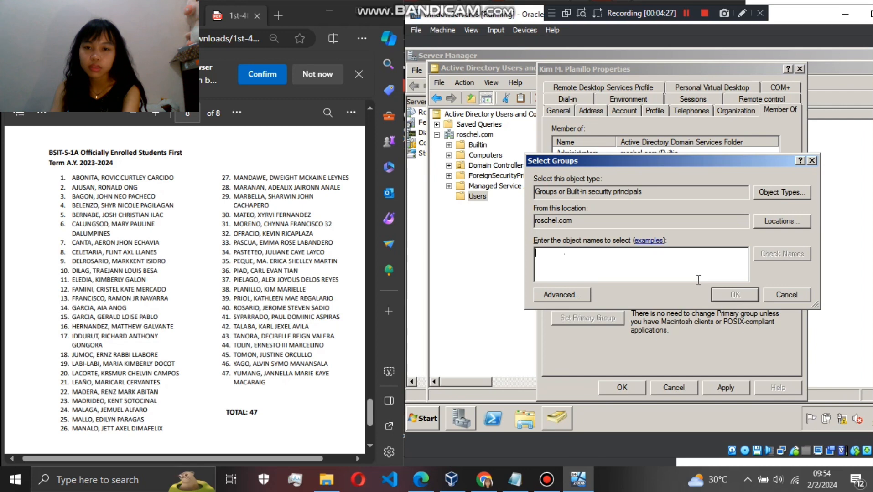
left_click(791, 292)
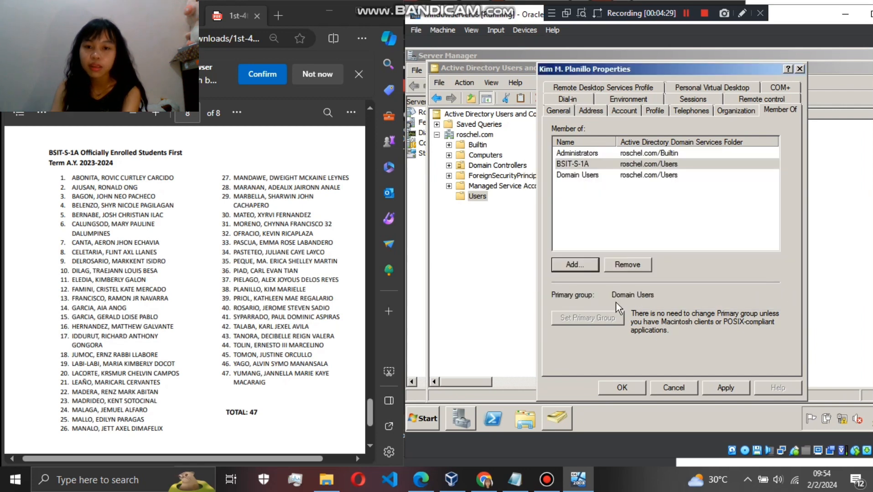
left_click(707, 387)
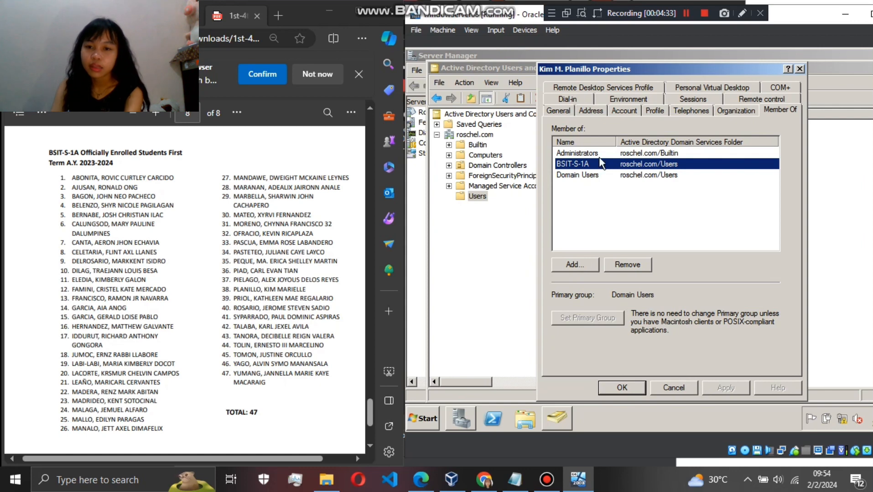
left_click(636, 387)
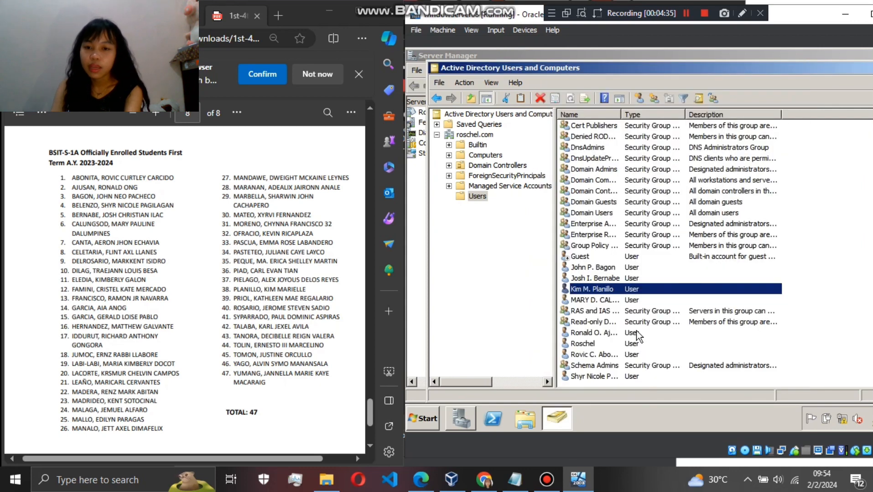
- Check the group memberships in the account properties of the student listed as number 38
right_click(657, 289)
left_click(675, 268)
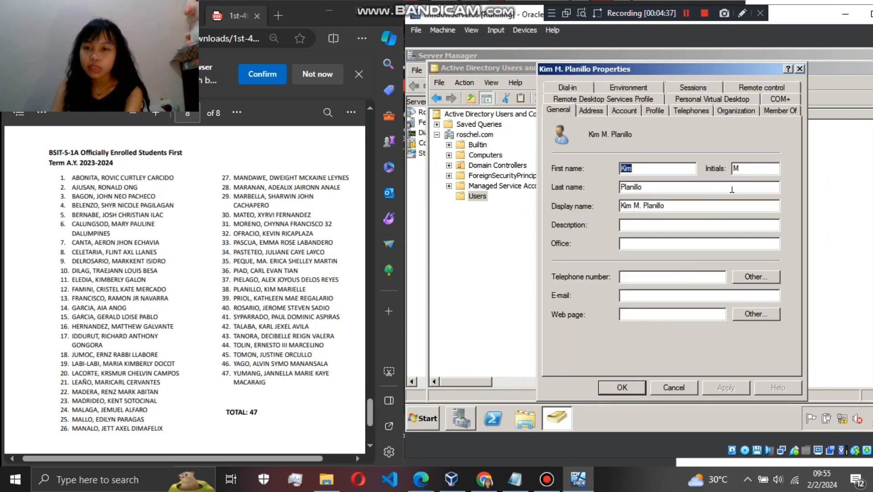
left_click(767, 108)
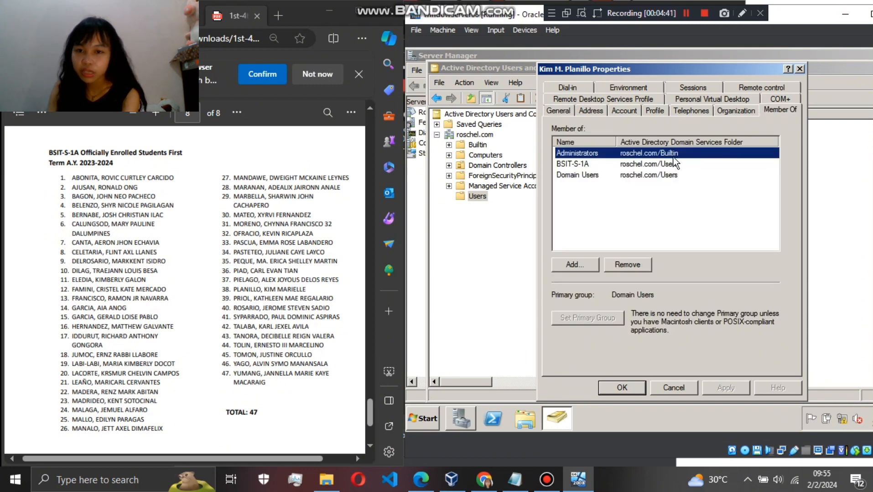
left_click(799, 69)
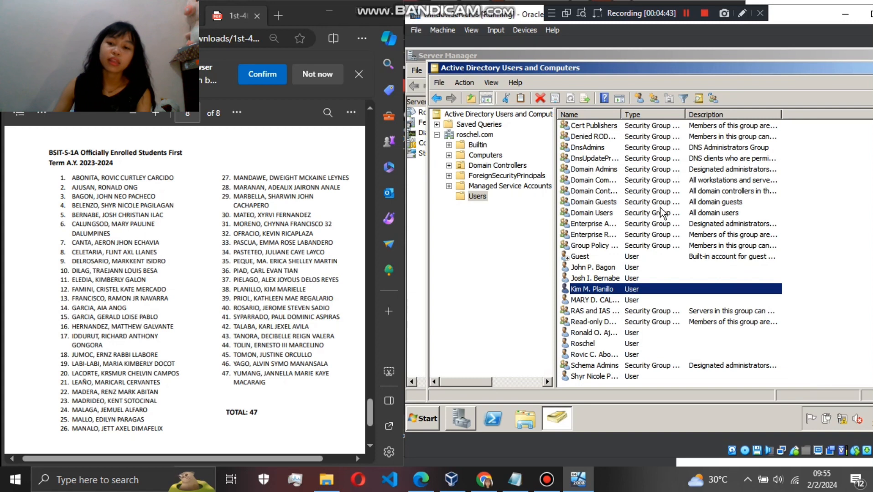
- View the general properties of the BSIT-S-1A group and close them
scroll(643, 303, "up", 1)
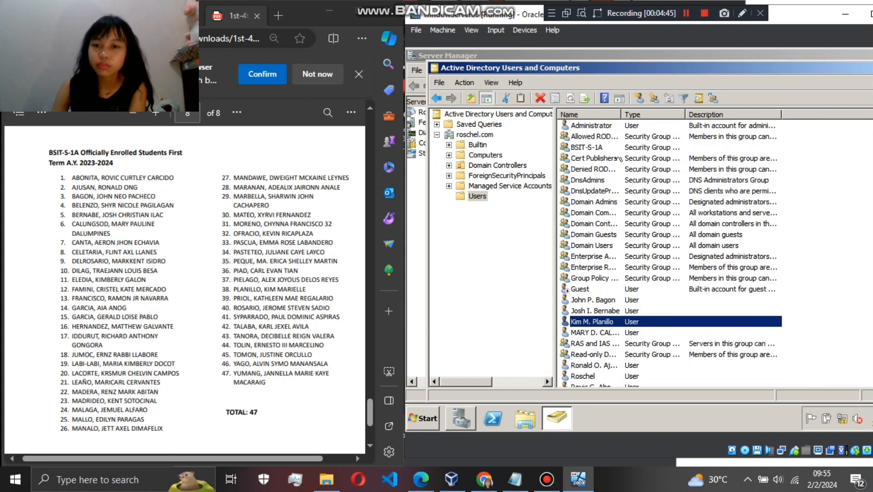
double_click(593, 147)
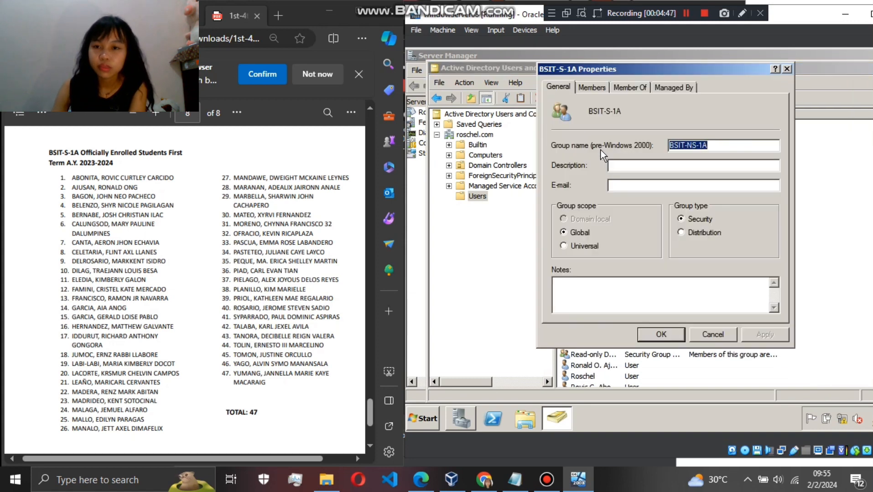
left_click(653, 330)
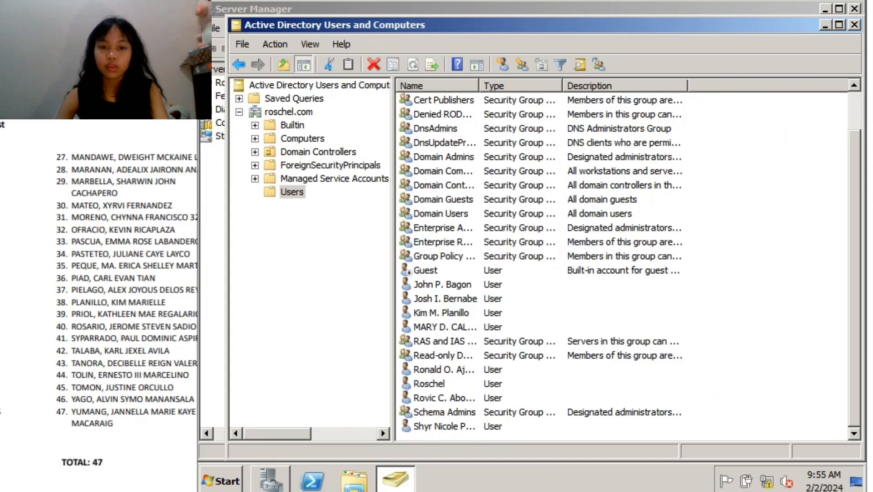
- Close Server Manager and restart Active Directory Users and Computers from the administrative tools
left_click(853, 9)
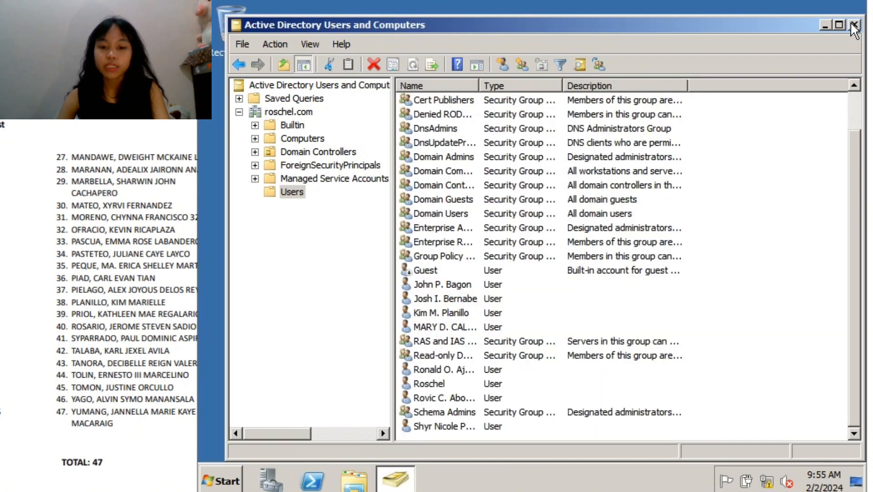
left_click(854, 24)
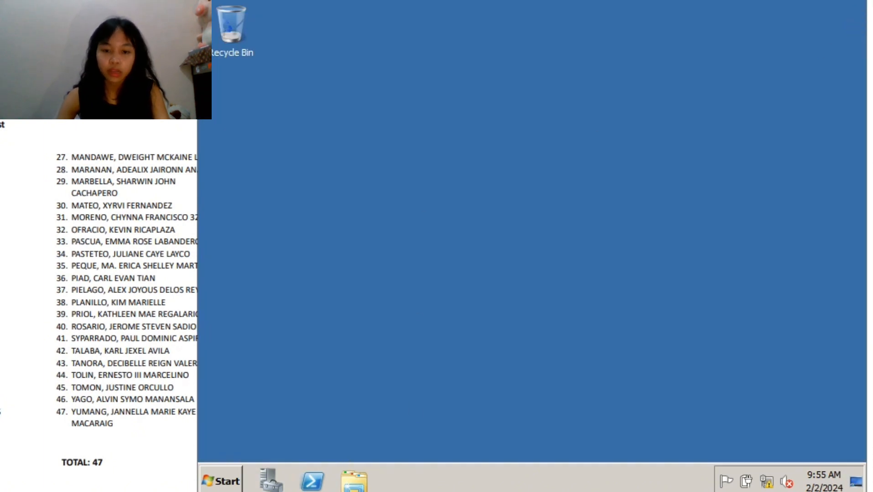
left_click(221, 481)
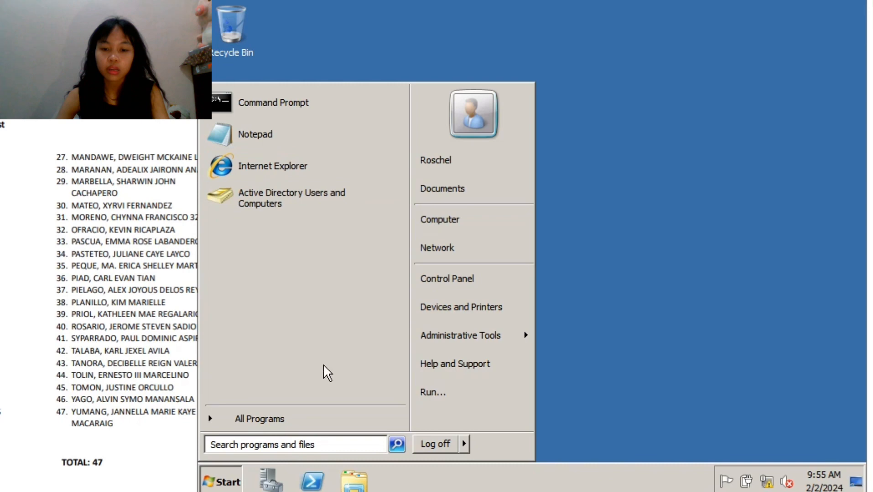
mouse_move(467, 336)
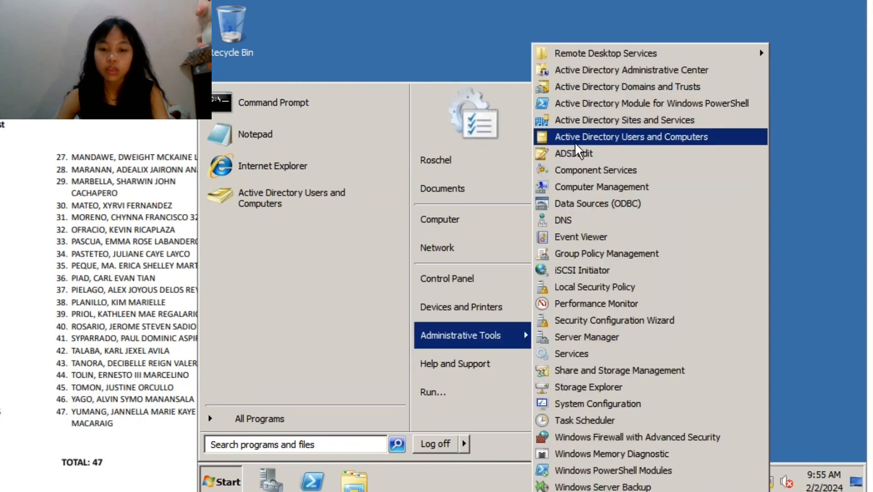
left_click(600, 137)
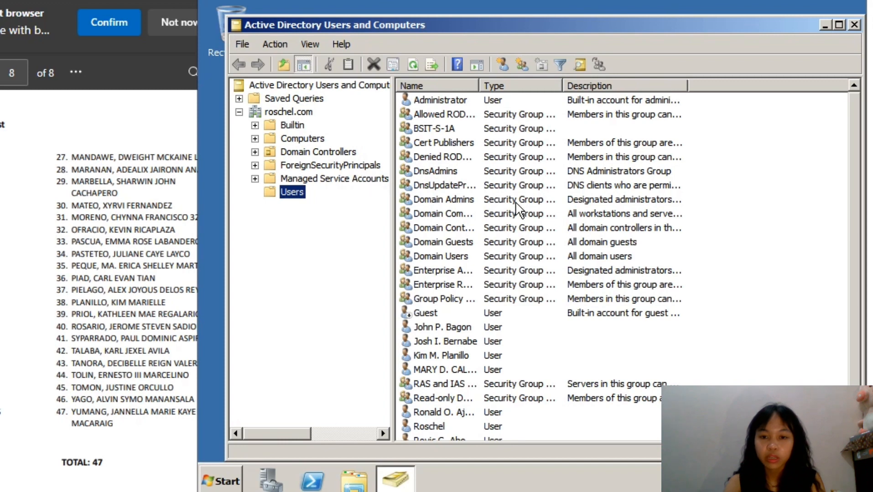
- Create an organizational unit named BSIT-S-1A directly under the roschel.com domain, protected from accidental deletion
left_click(436, 128)
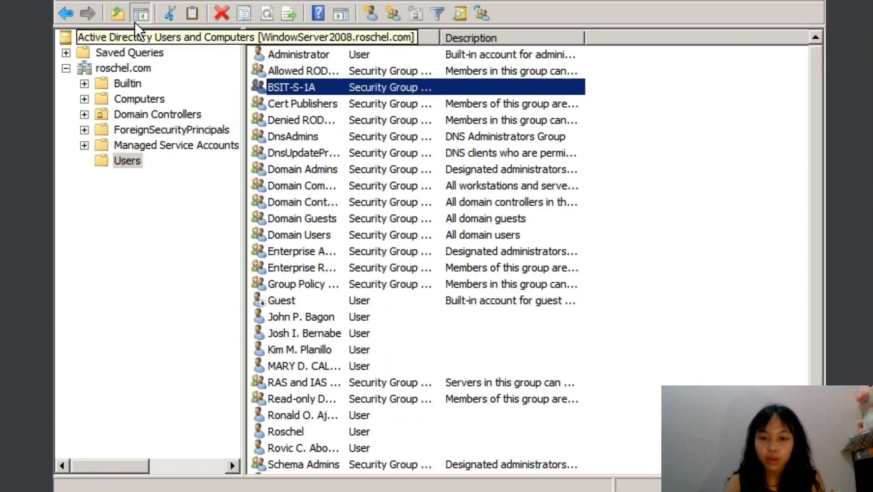
left_click(117, 69)
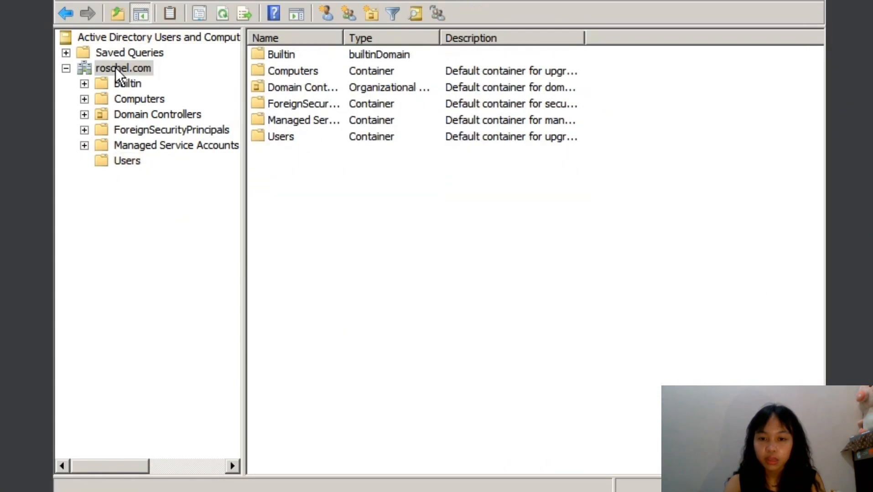
right_click(362, 192)
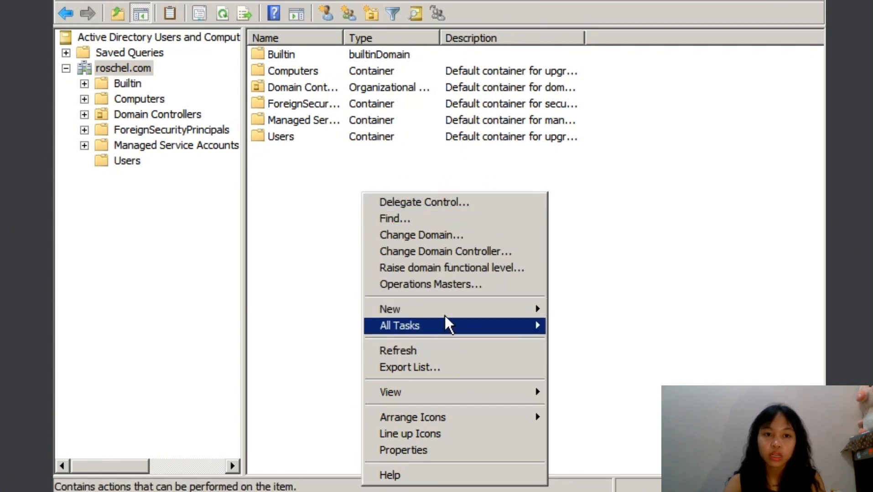
mouse_move(443, 306)
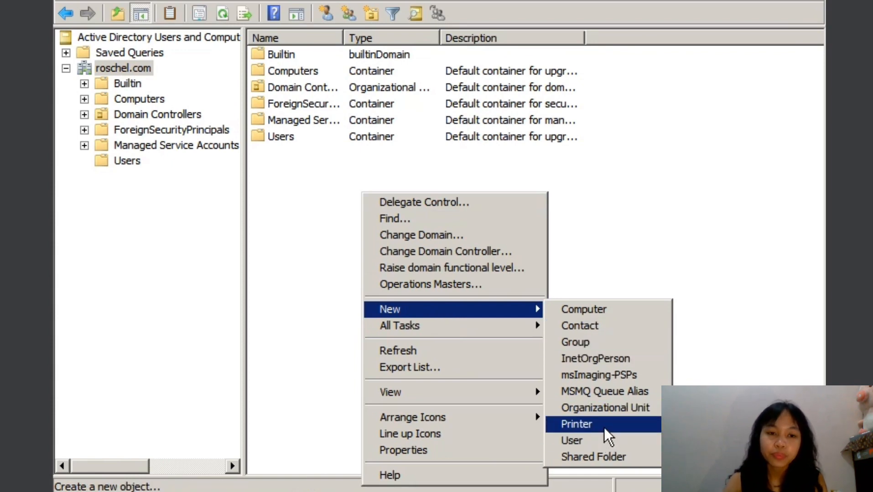
left_click(603, 414)
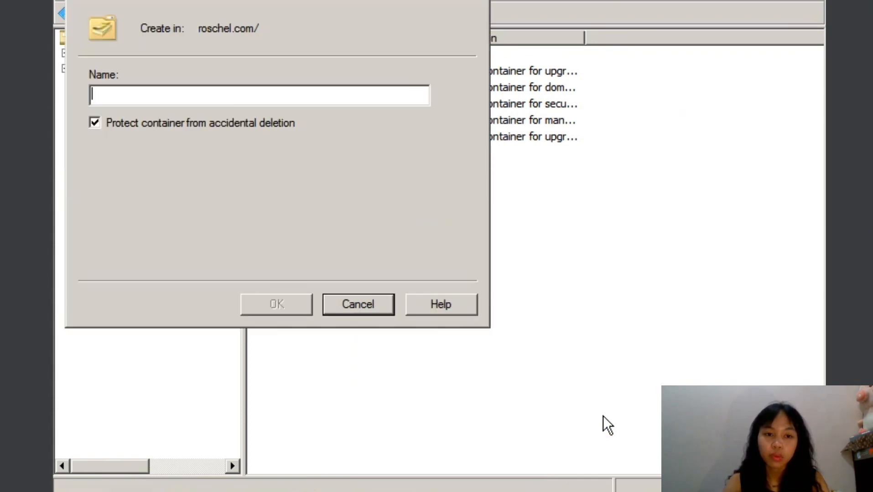
type("BSIT-")
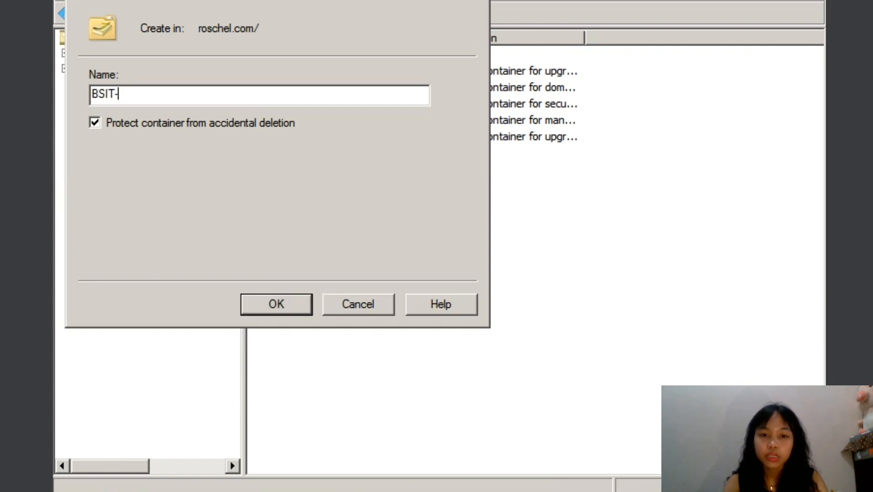
type("N-1A")
key("Return")
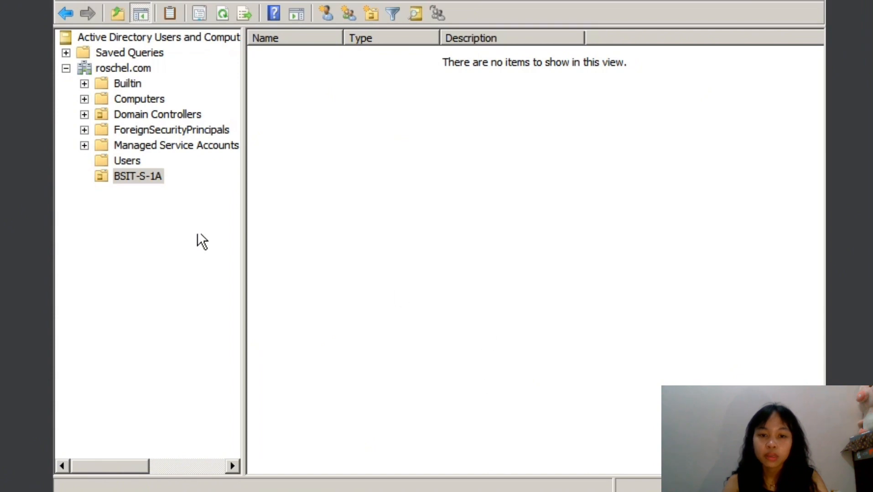
- Move the four student accounts listed between Guest and the RAS and IAS group from Users into the BSIT-S-1A organizational unit
left_click(131, 165)
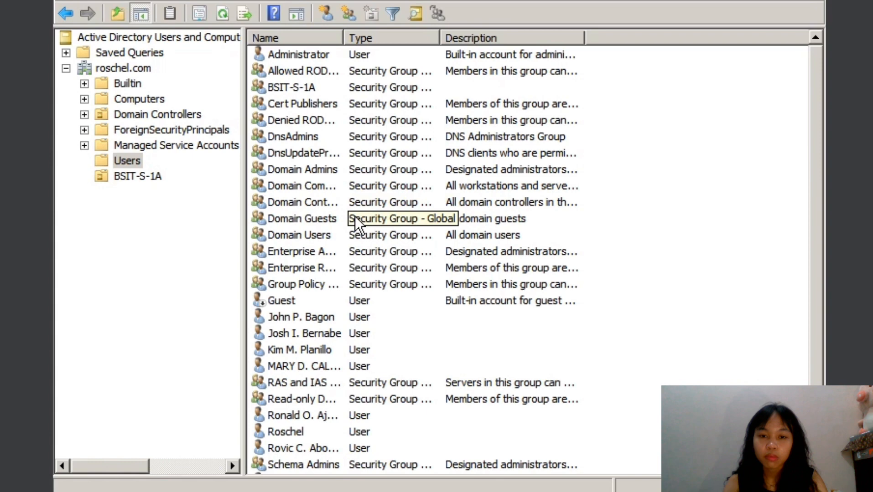
scroll(429, 226, "down", 1)
scroll(428, 210, "up", 1)
scroll(426, 146, "down", 1)
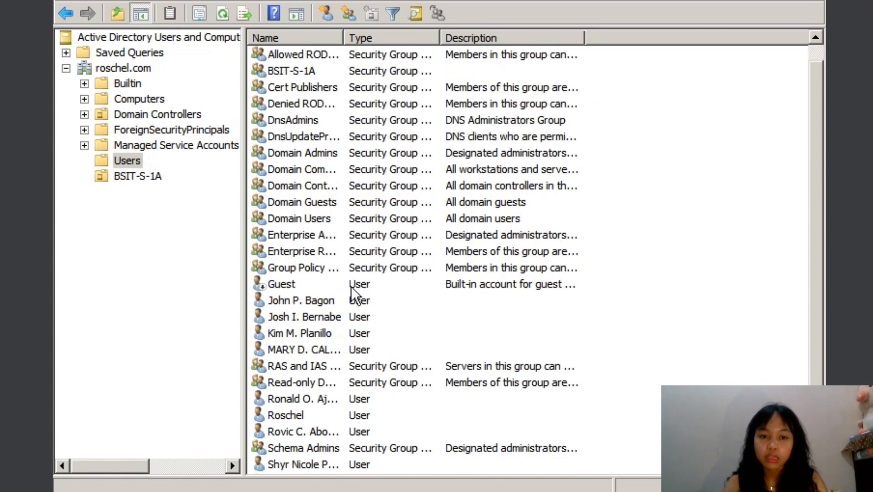
left_click_drag(449, 350, 129, 176)
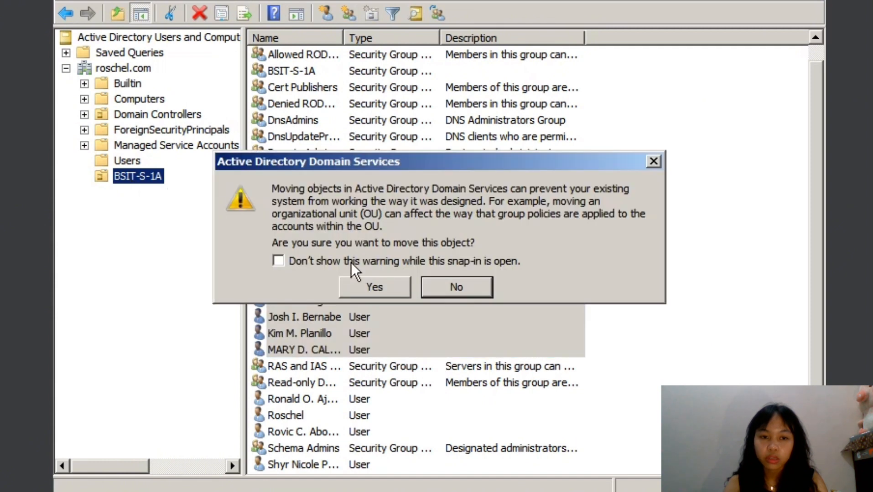
left_click(370, 292)
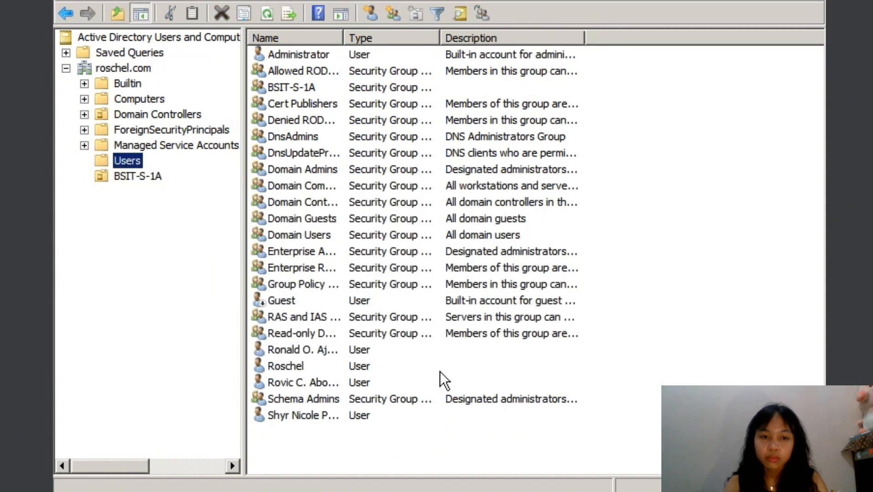
- Move the remaining three student accounts one by one from Users into the BSIT-S-1A organizational unit
left_click_drag(460, 349, 136, 190)
left_click(371, 288)
left_click_drag(379, 365, 134, 183)
left_click(378, 293)
left_click_drag(338, 381, 135, 180)
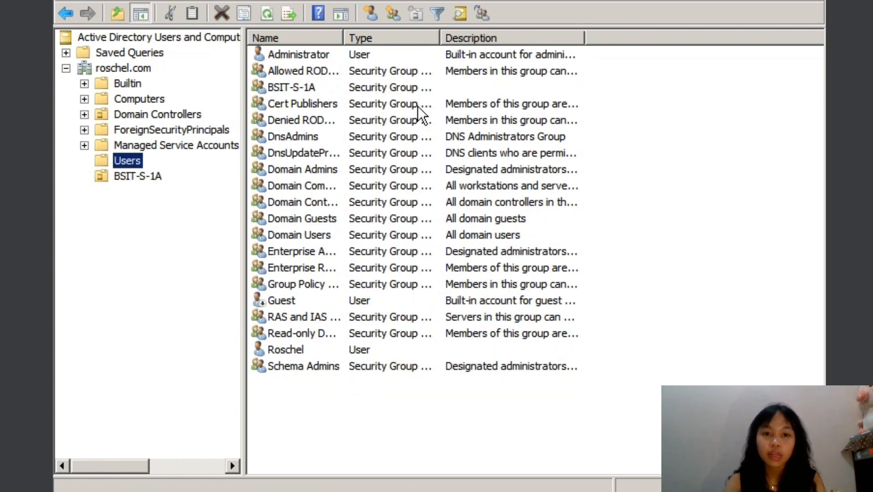
- Check the members of the BSIT-S-1A security group and their directory folders, and close its properties
double_click(385, 88)
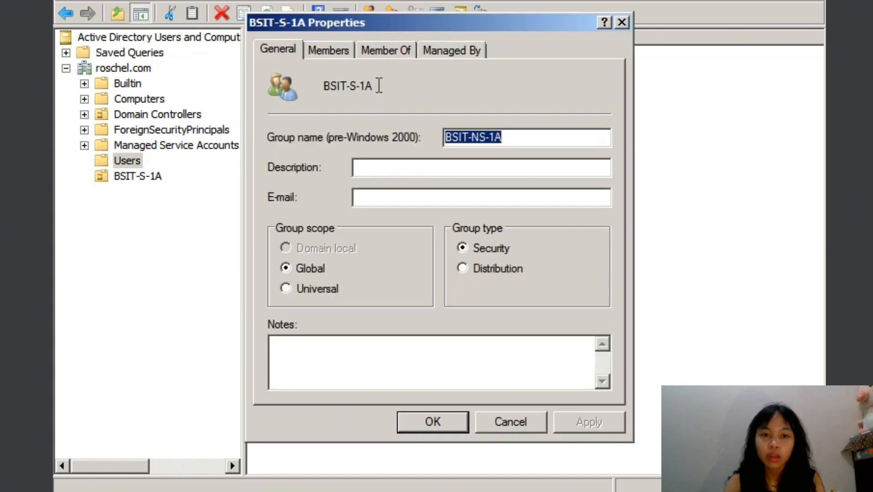
left_click(369, 53)
left_click(329, 54)
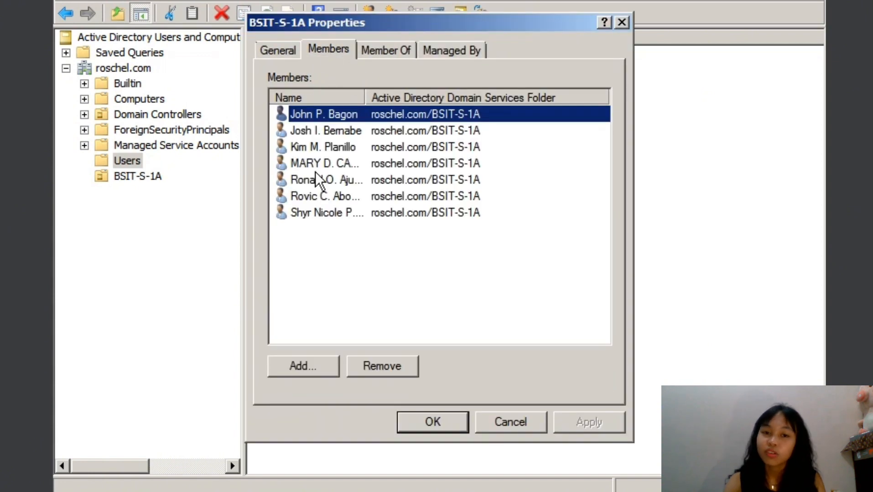
left_click(440, 424)
left_click(169, 267)
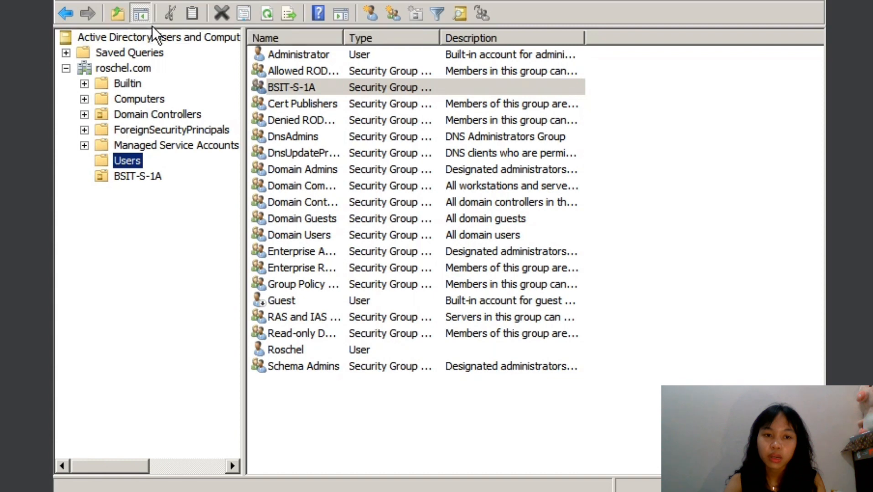
- Create a second organizational unit named BSIT-NS-1A under the roschel.com domain, protected from accidental deletion
left_click(130, 67)
right_click(467, 230)
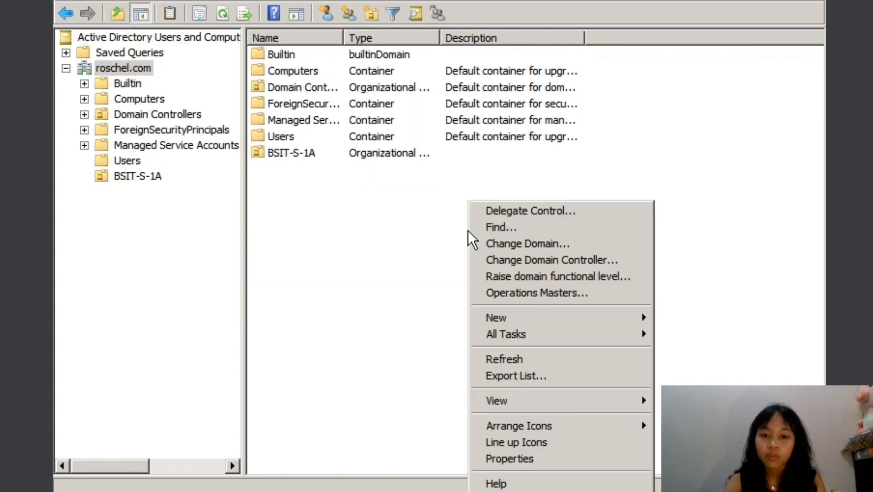
mouse_move(579, 325)
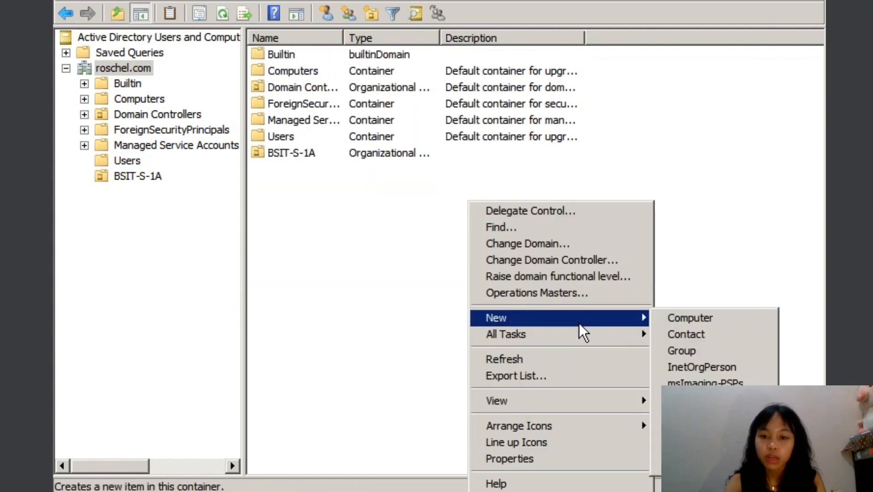
left_click(676, 413)
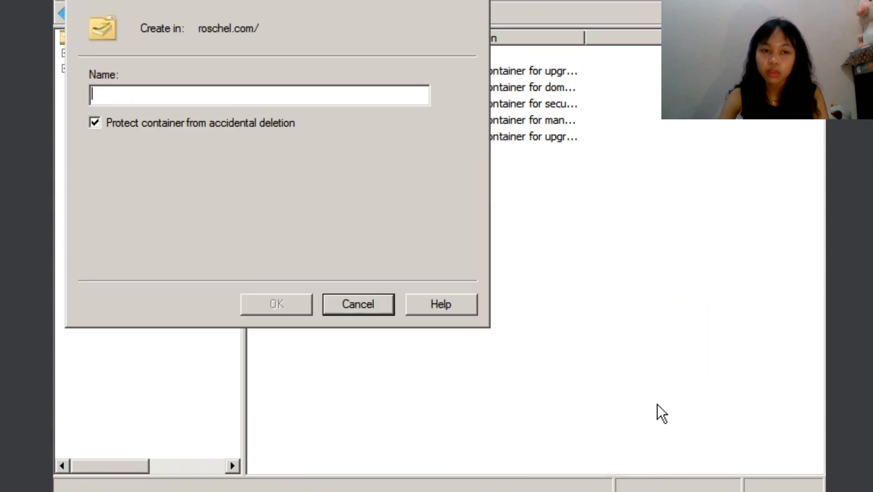
type("B")
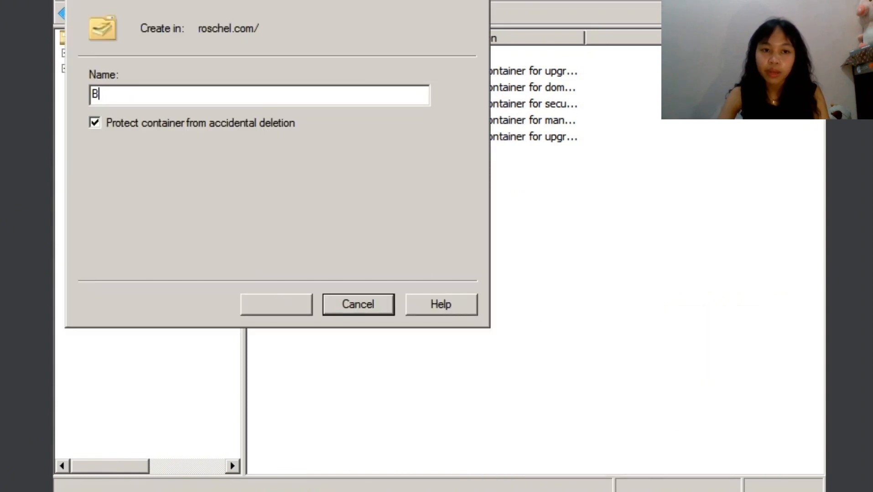
type("SIT-")
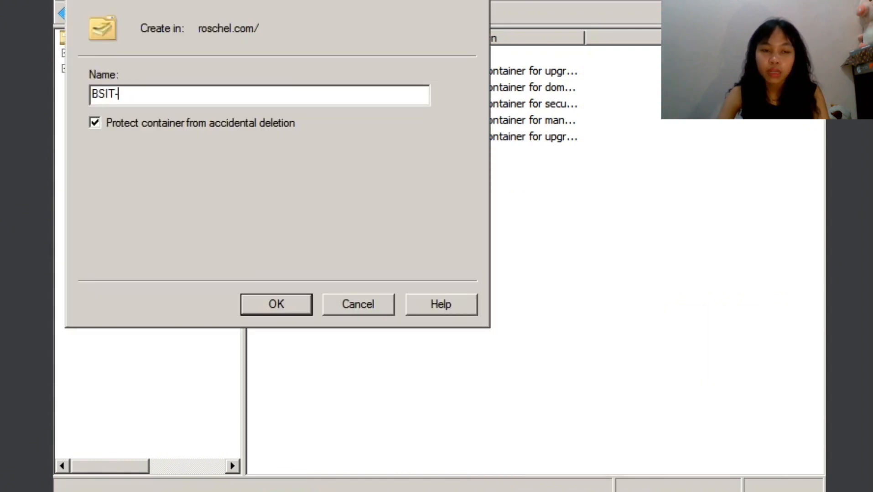
type("NS-1A")
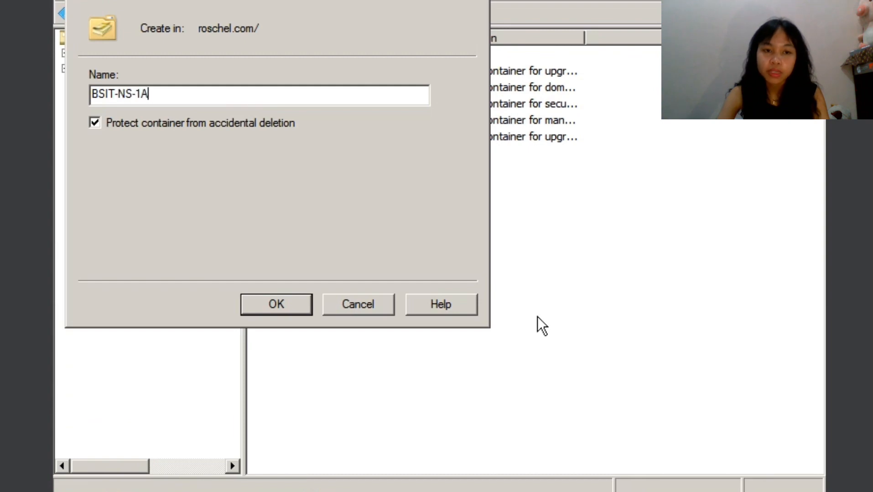
key("Return")
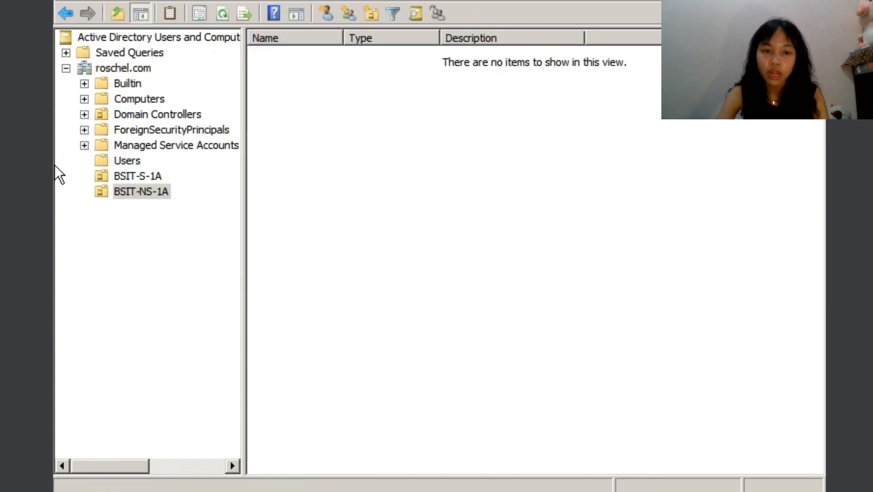
- Compare the contents of the BSIT-NS-1A and BSIT-S-1A organizational units
left_click(144, 197)
left_click(147, 177)
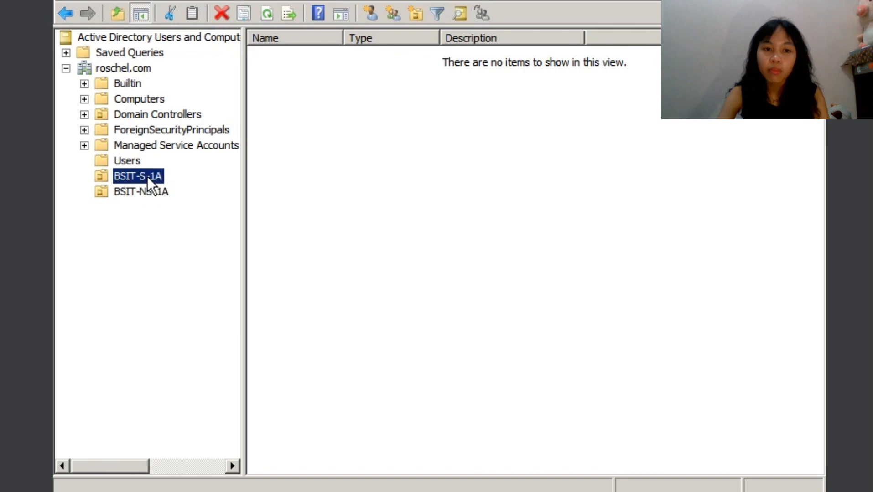
left_click(130, 190)
left_click(140, 173)
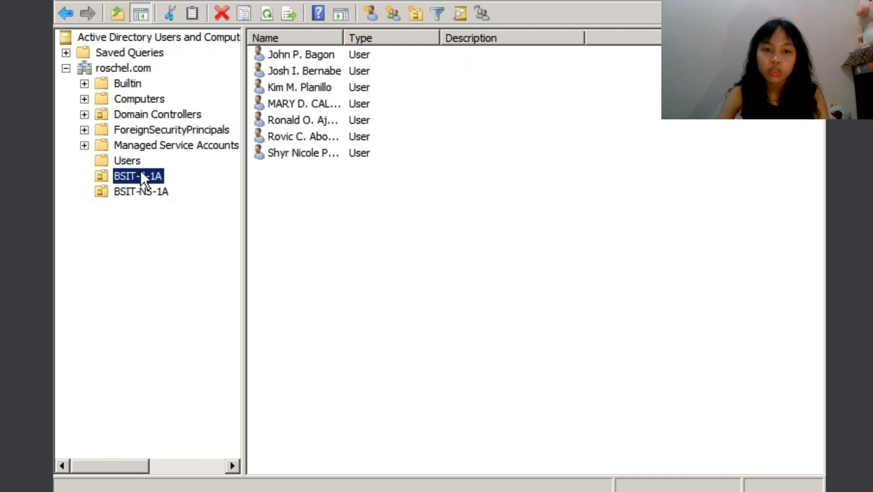